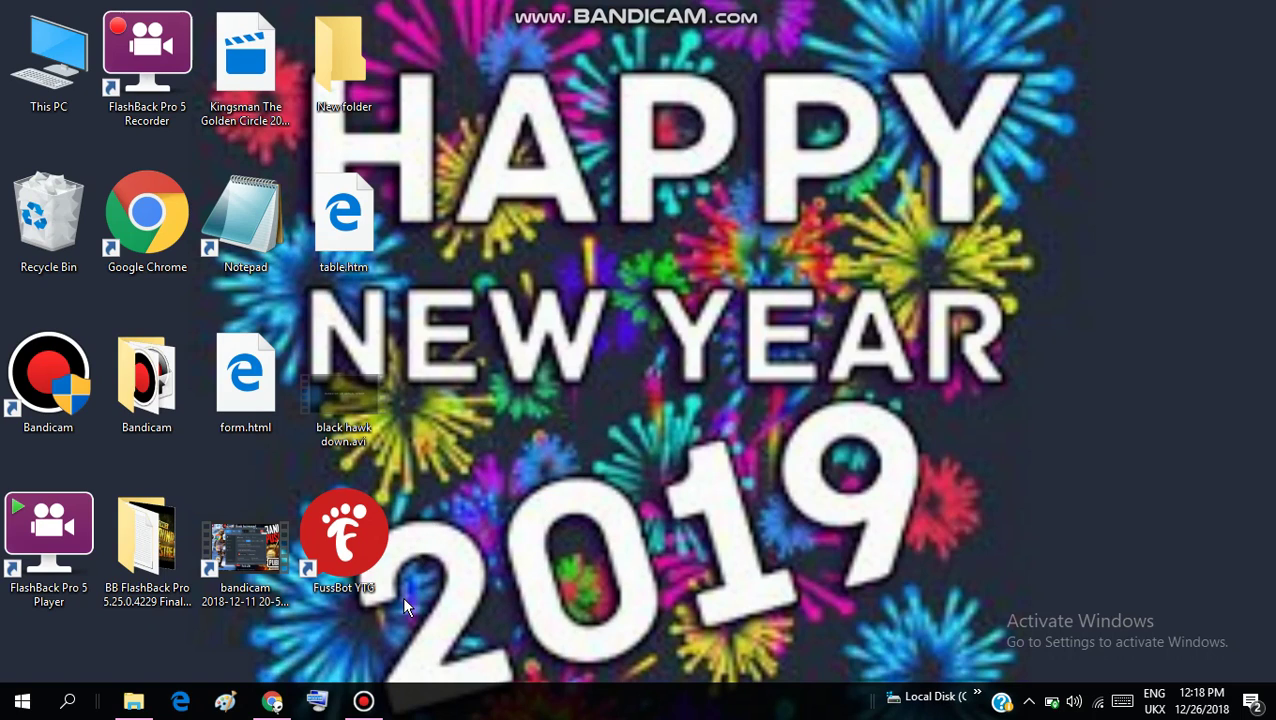
Open Chrome and go to forms.google.com, the Google Forms home page
left_click(272, 702)
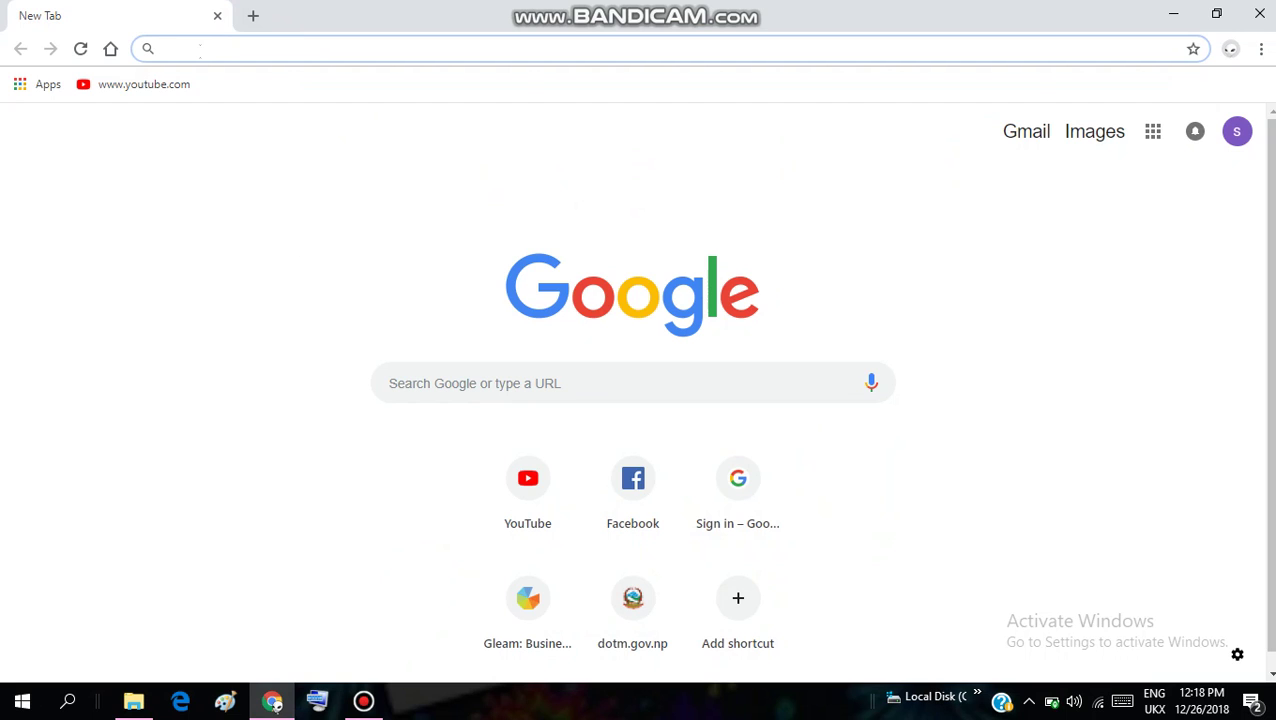
type("forms.google.com")
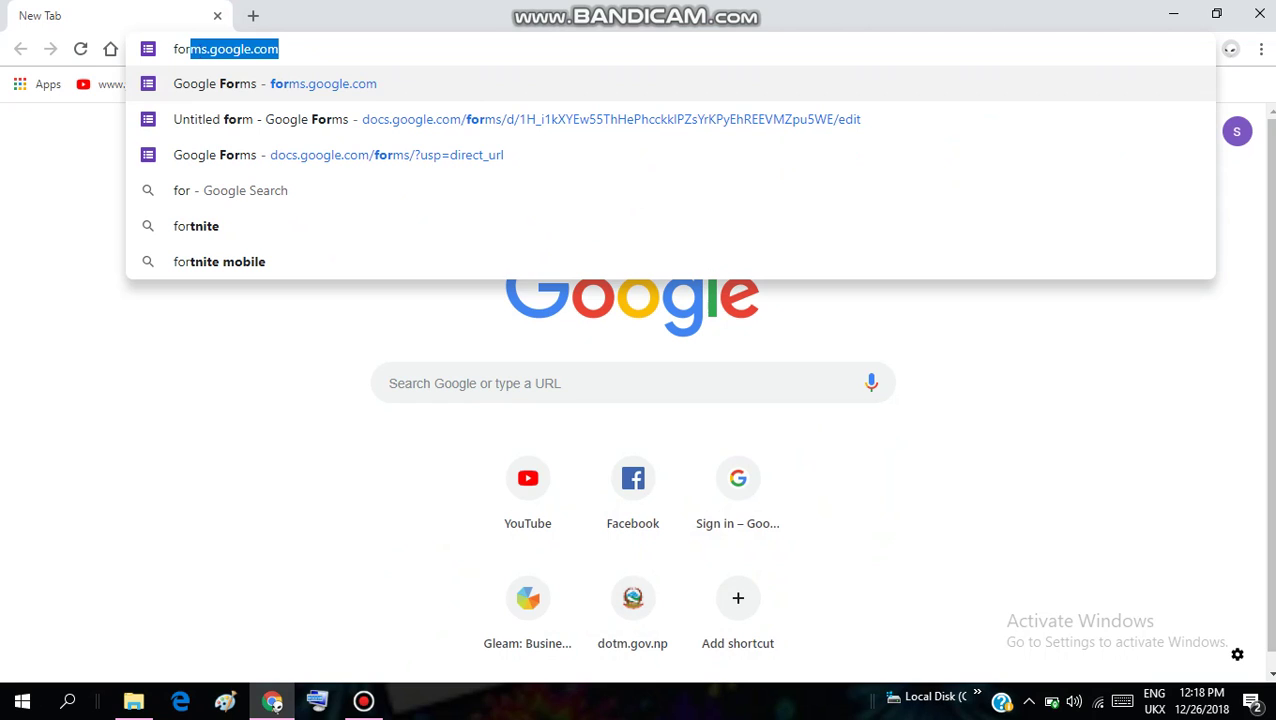
key("Return")
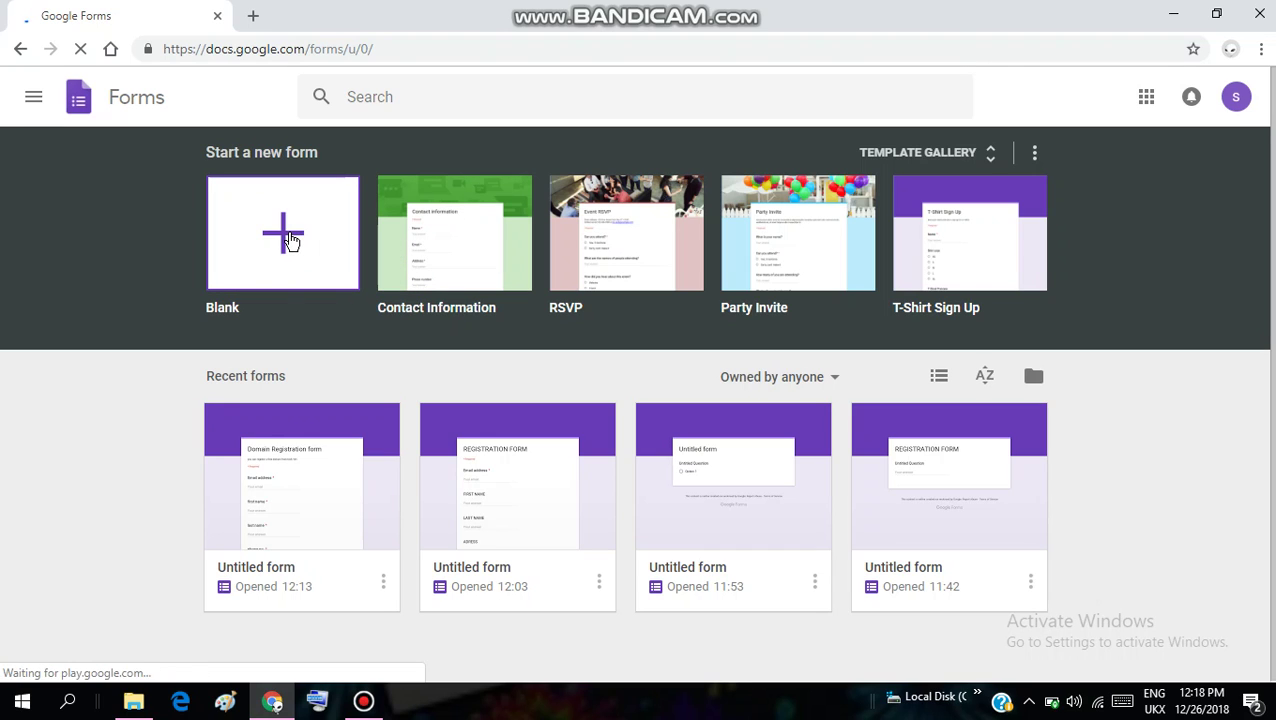
Create a new blank form and select its Untitled form title
left_click(288, 238)
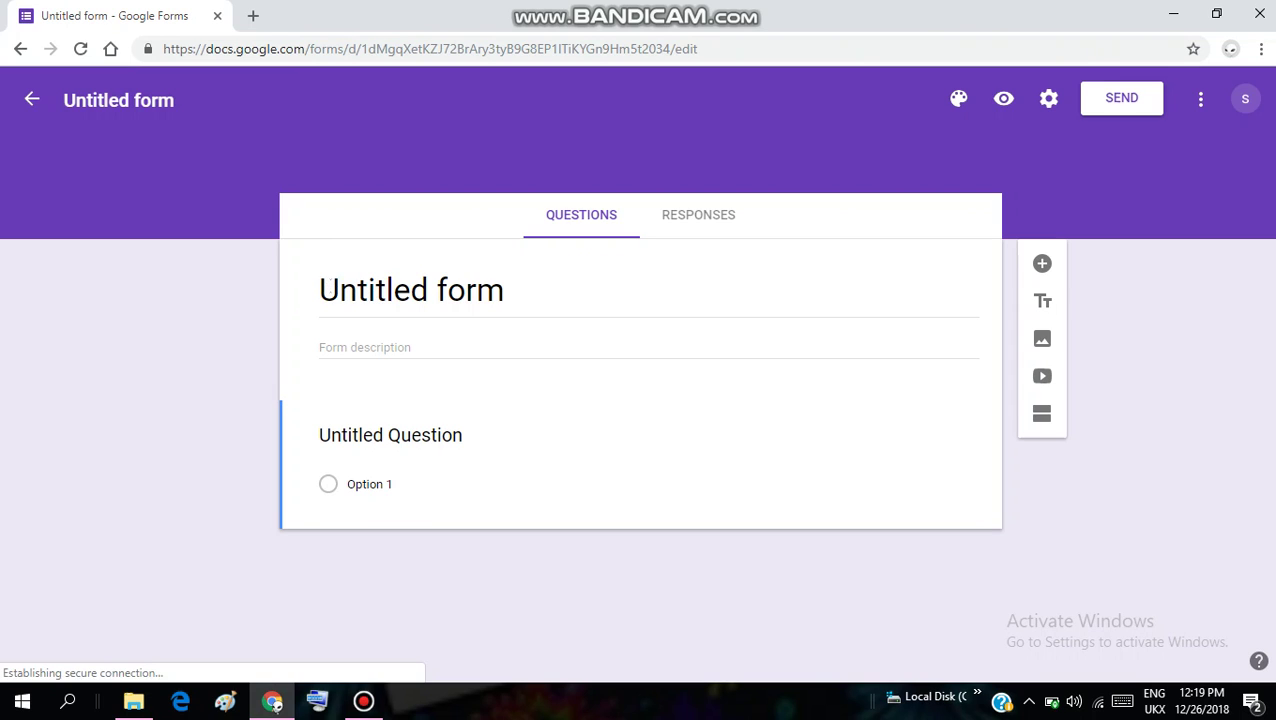
left_click(386, 283)
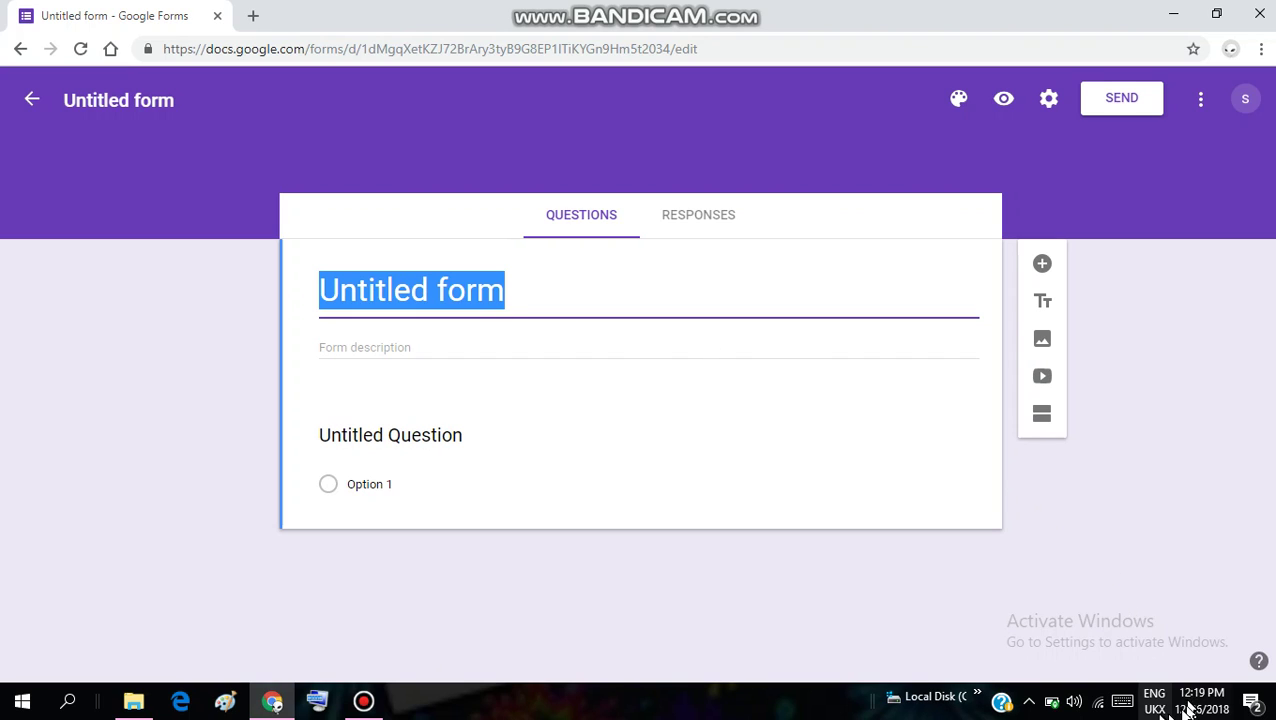
Type 'Domain Registration Form' as the form title, fixing typos along the way
left_click(1125, 701)
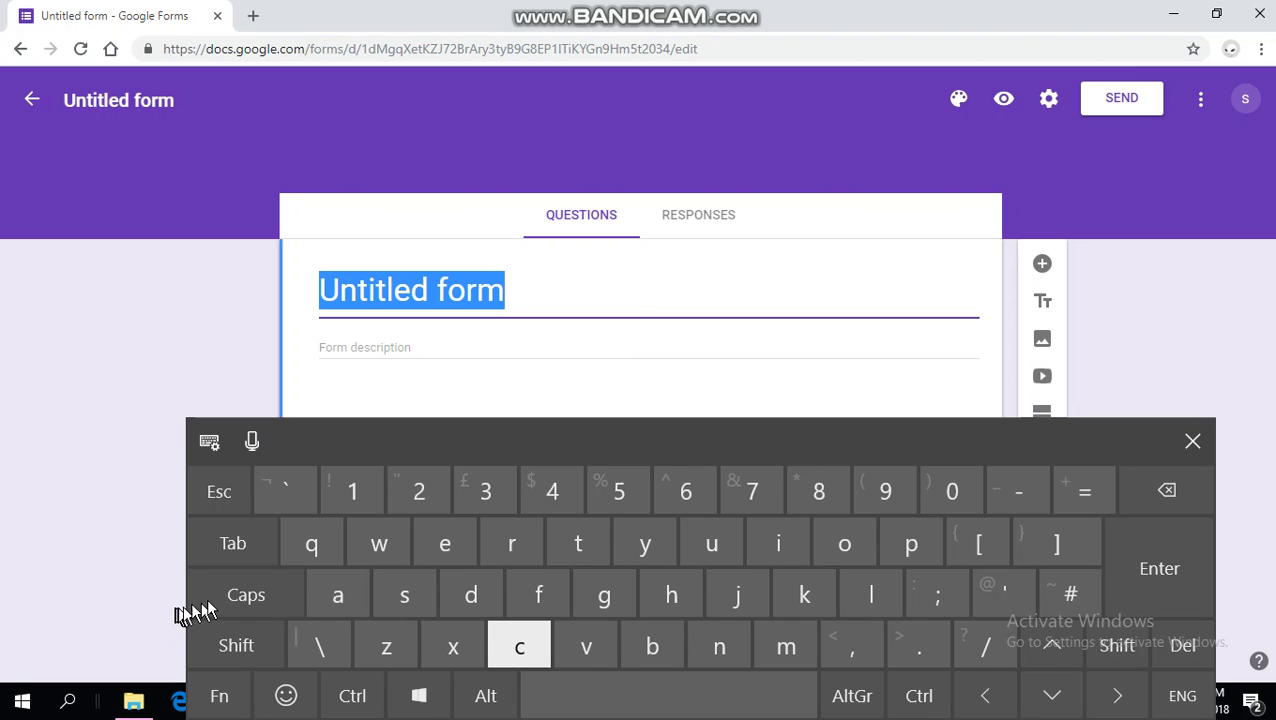
left_click(240, 597)
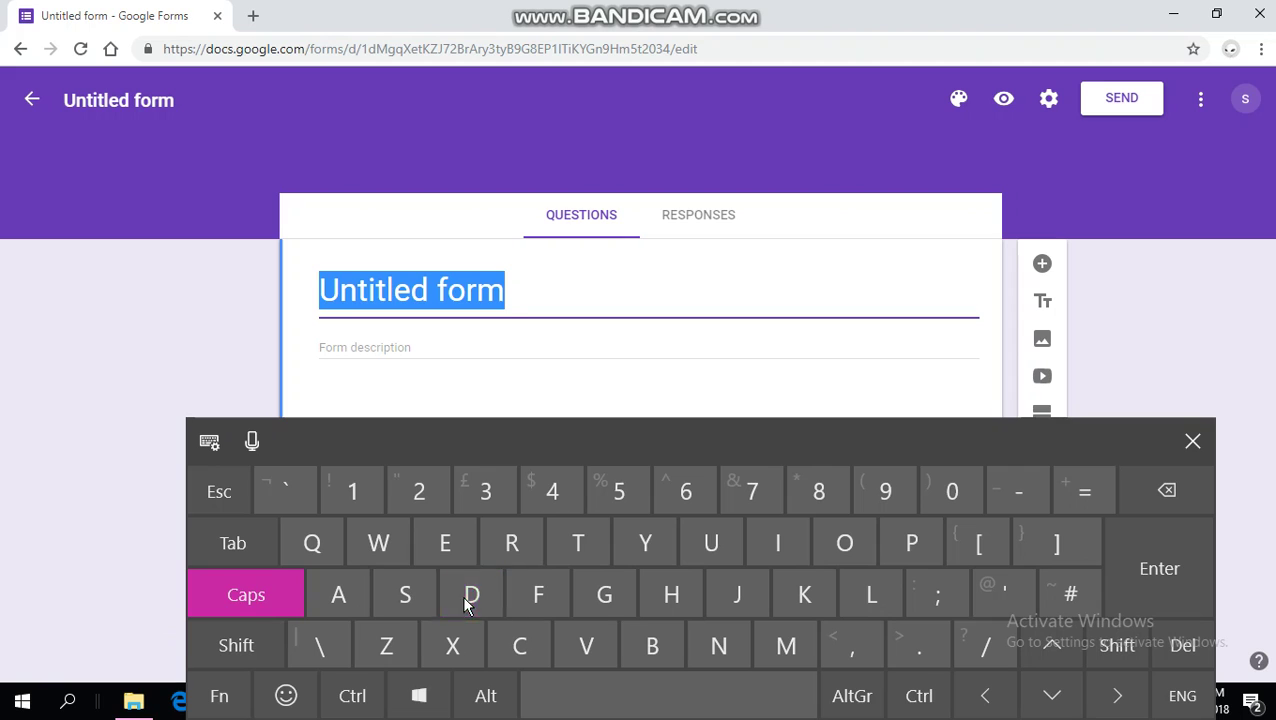
left_click(471, 597)
left_click(829, 548)
left_click(771, 640)
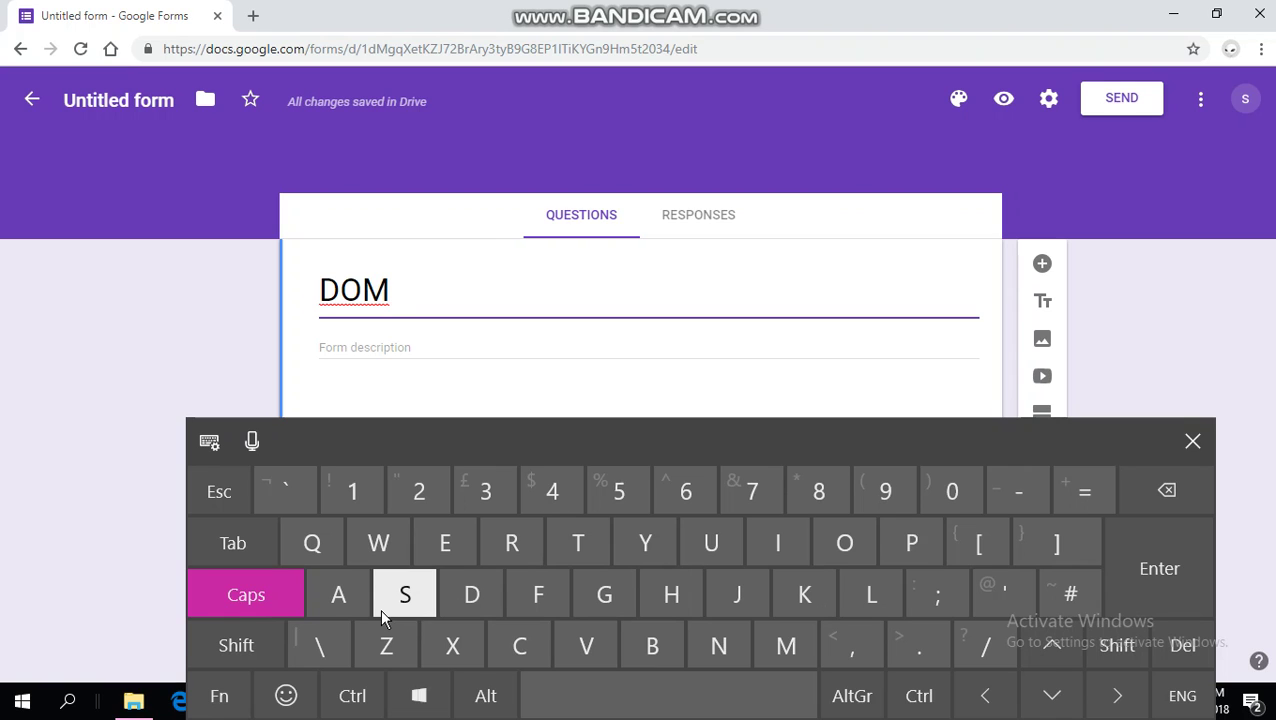
type("AI8")
key("BackSpace")
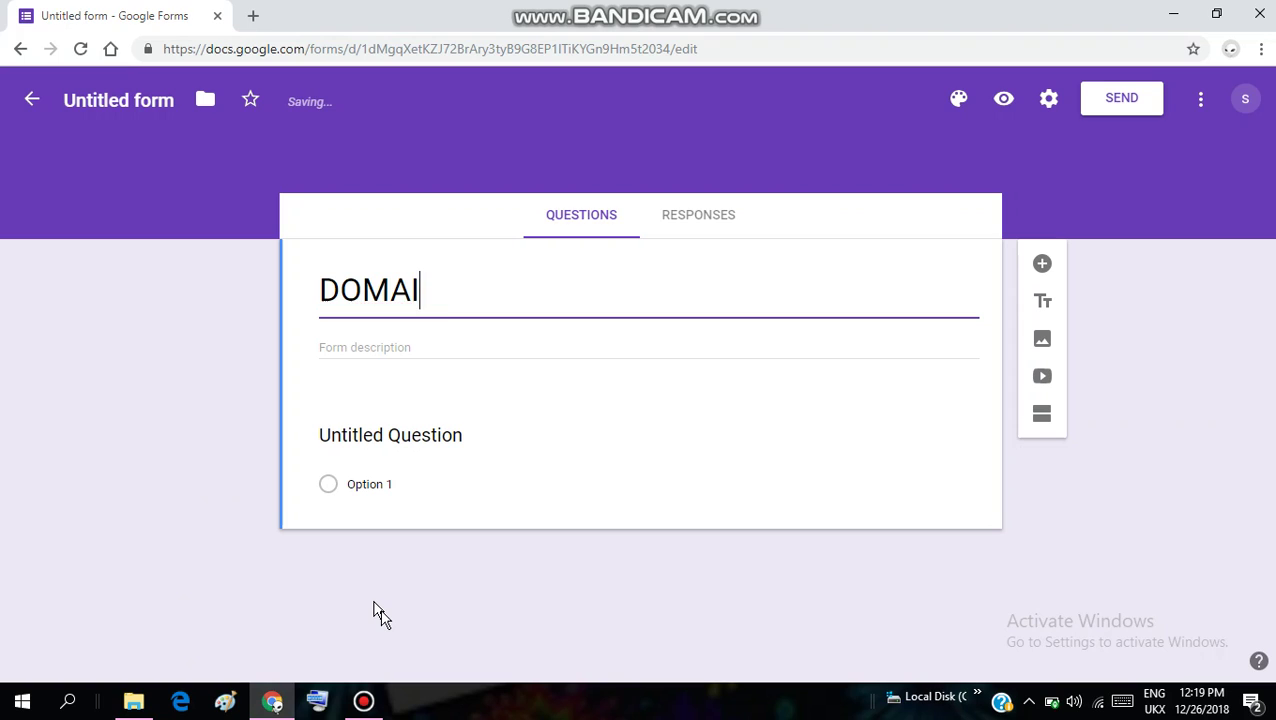
key("BackSpace")
key("BackSpace")
key("BackSpace")
key("BackSpace")
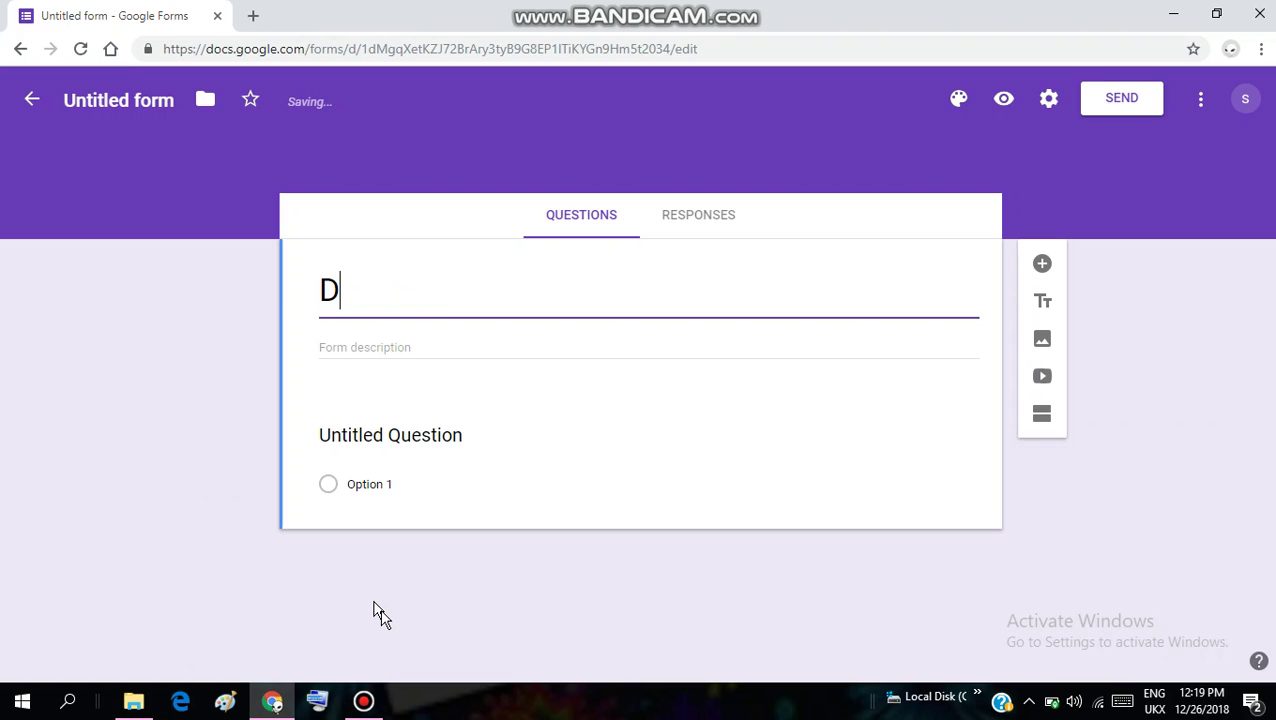
type("omai")
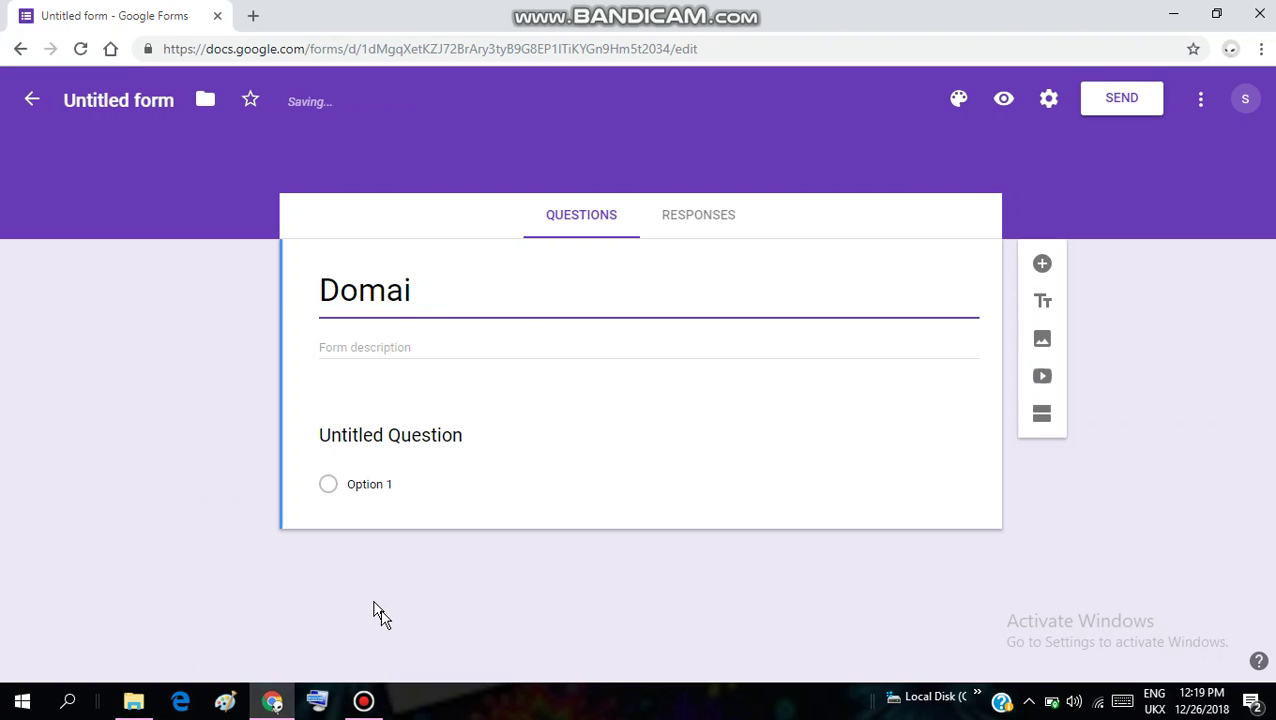
type("n R")
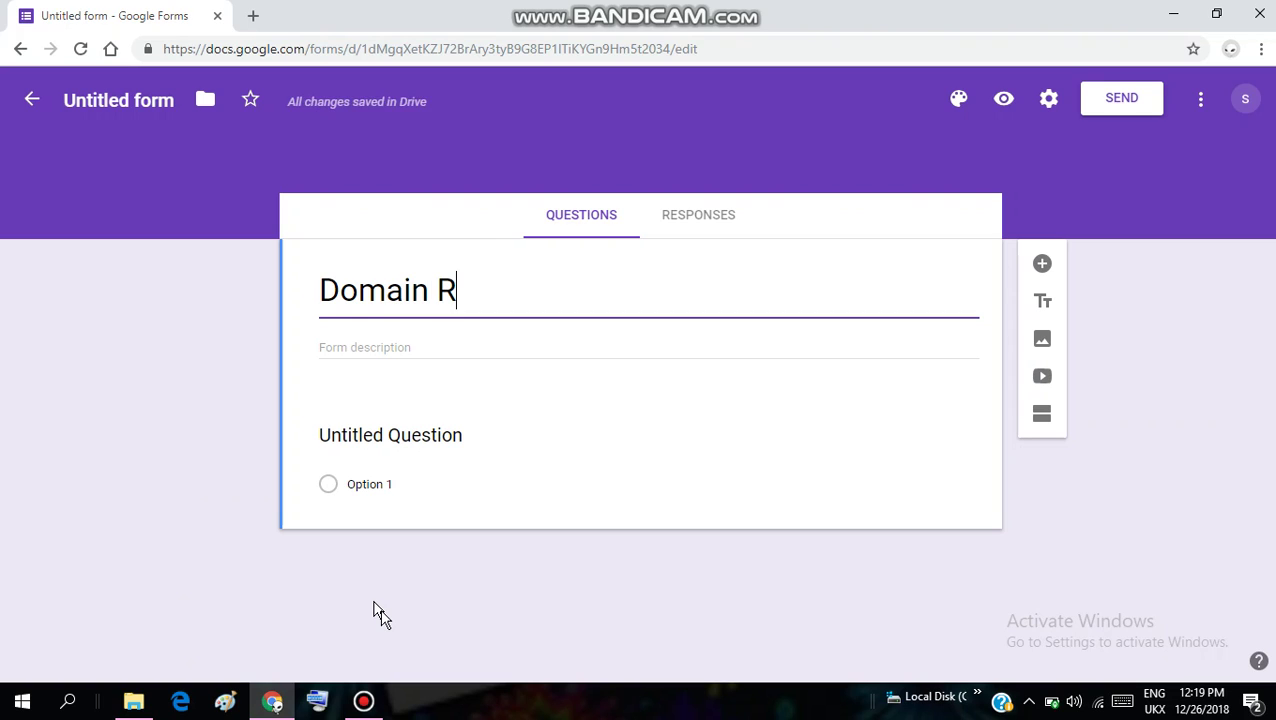
type("E")
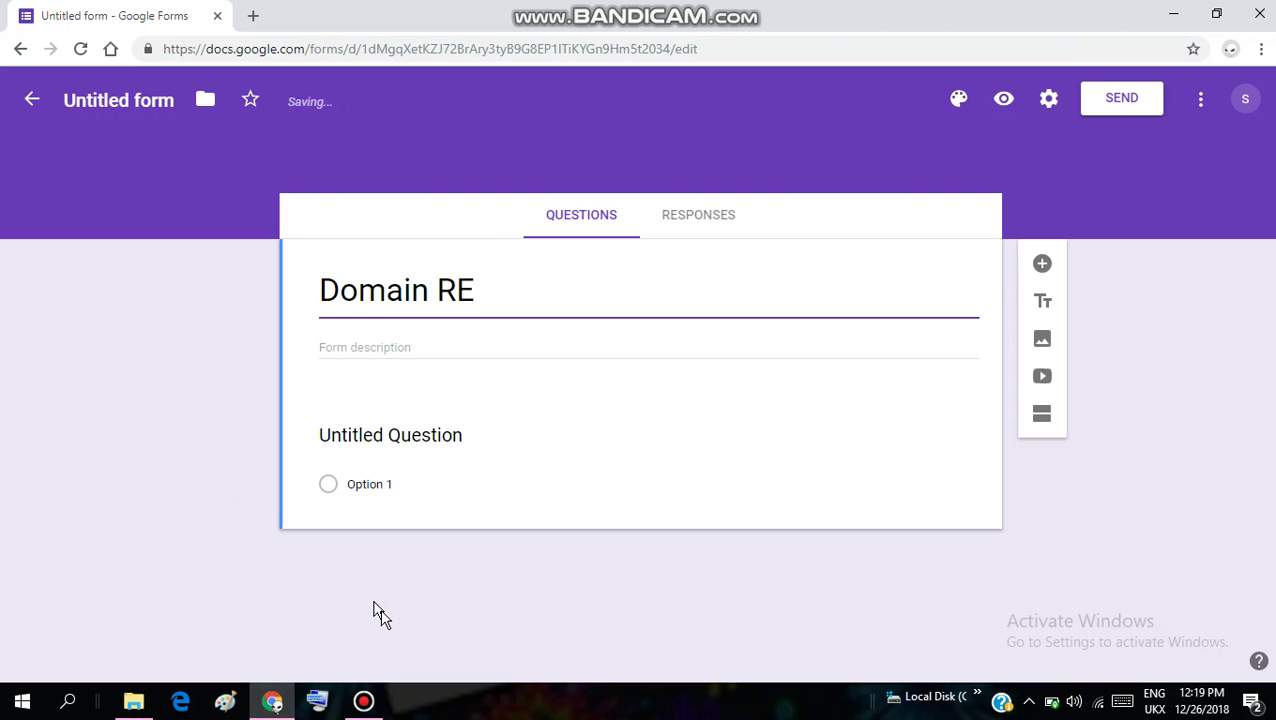
key("BackSpace")
type("egistrat")
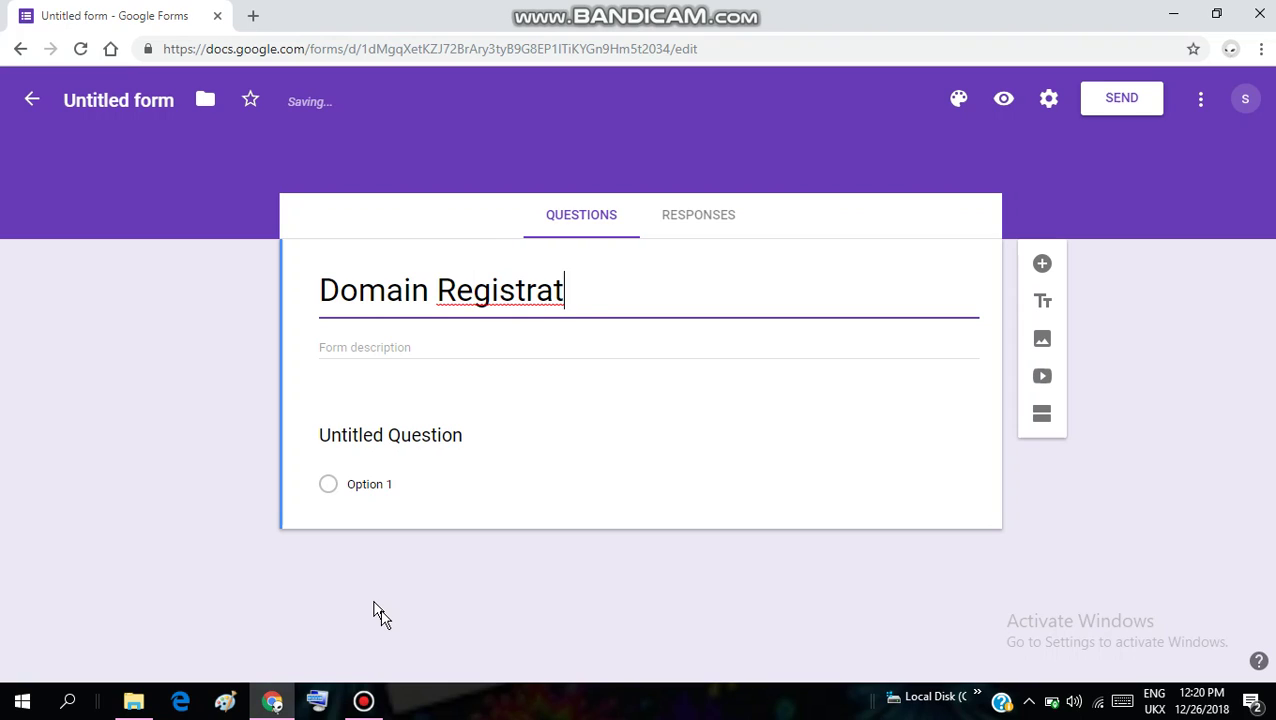
type("ion ")
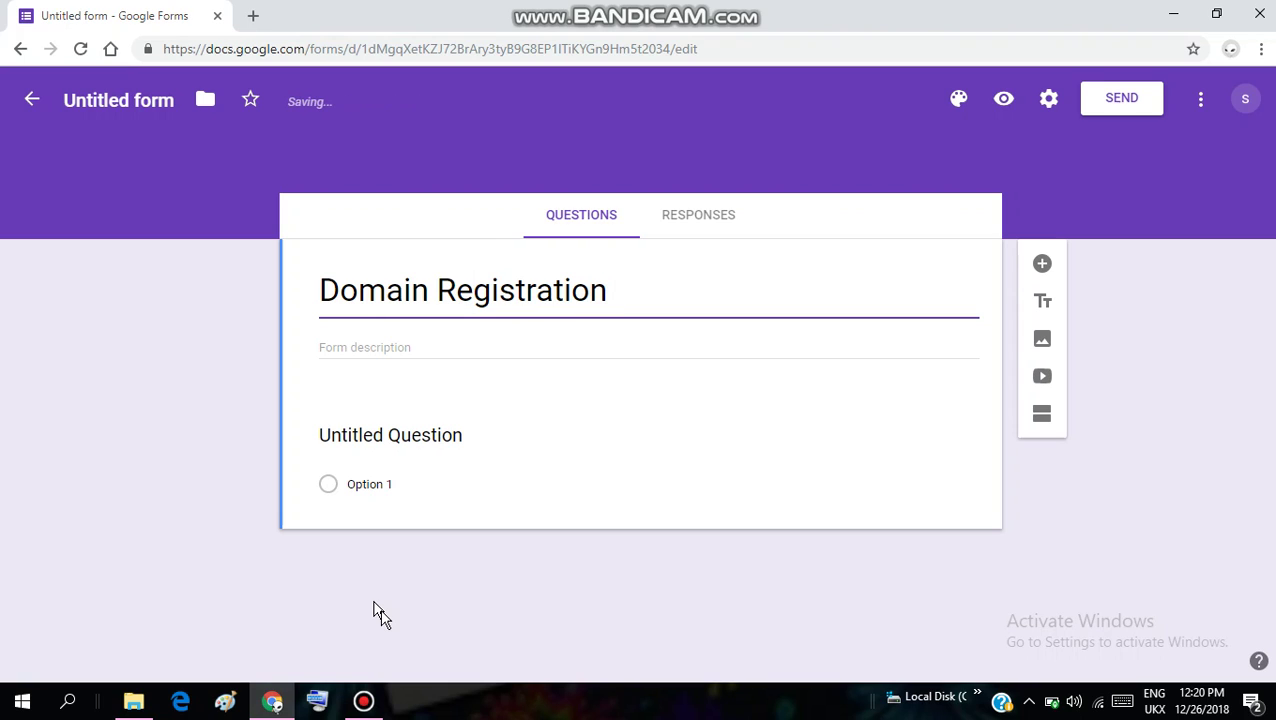
type("F")
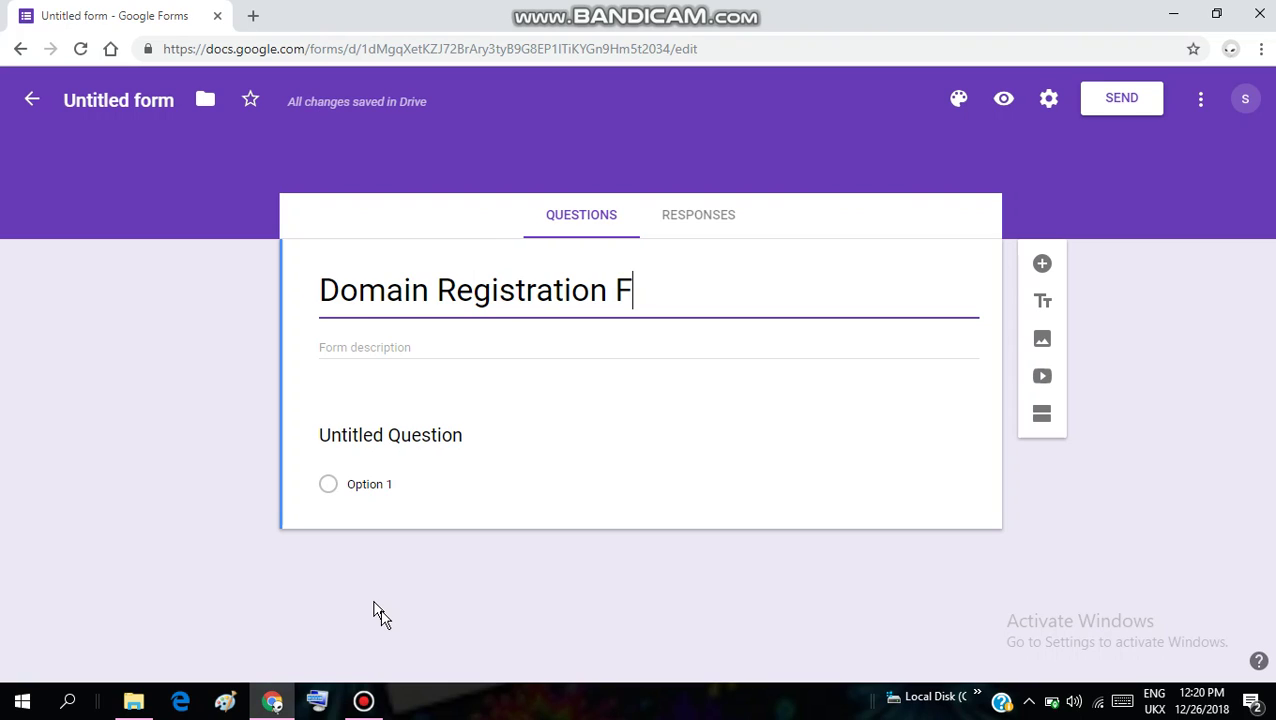
type("orm")
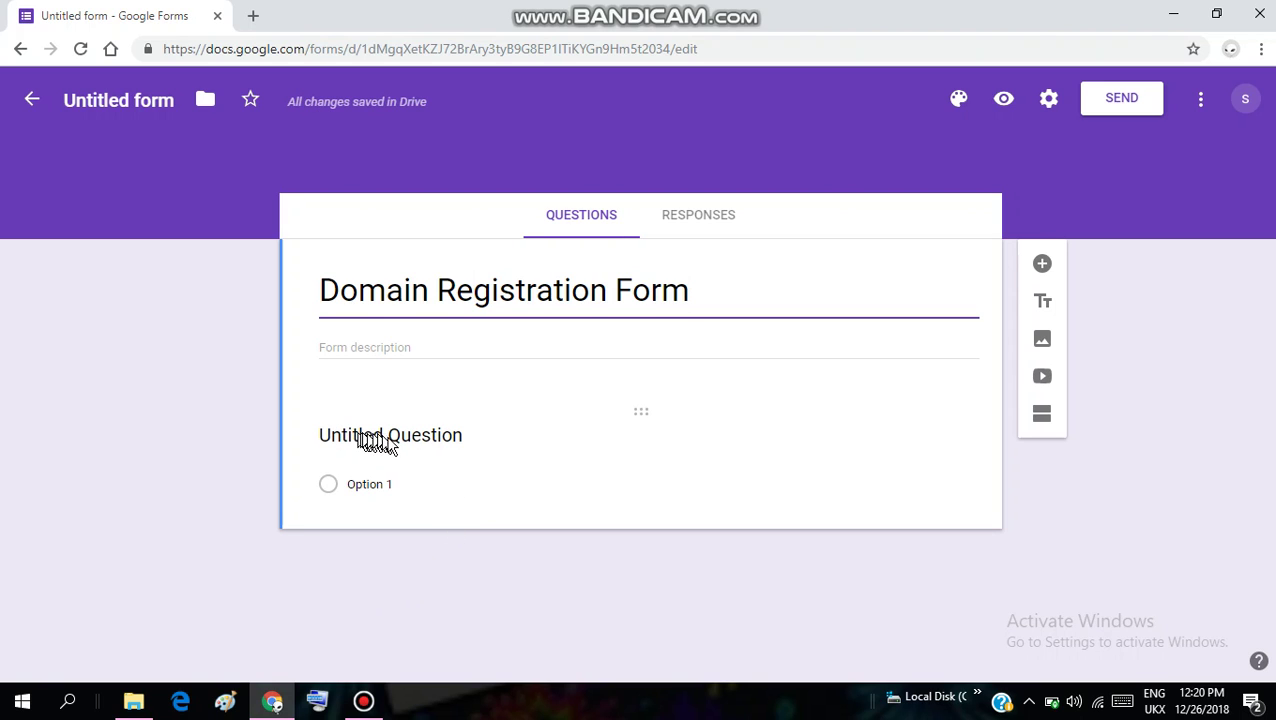
Title the first question 'first name'
left_click(428, 437)
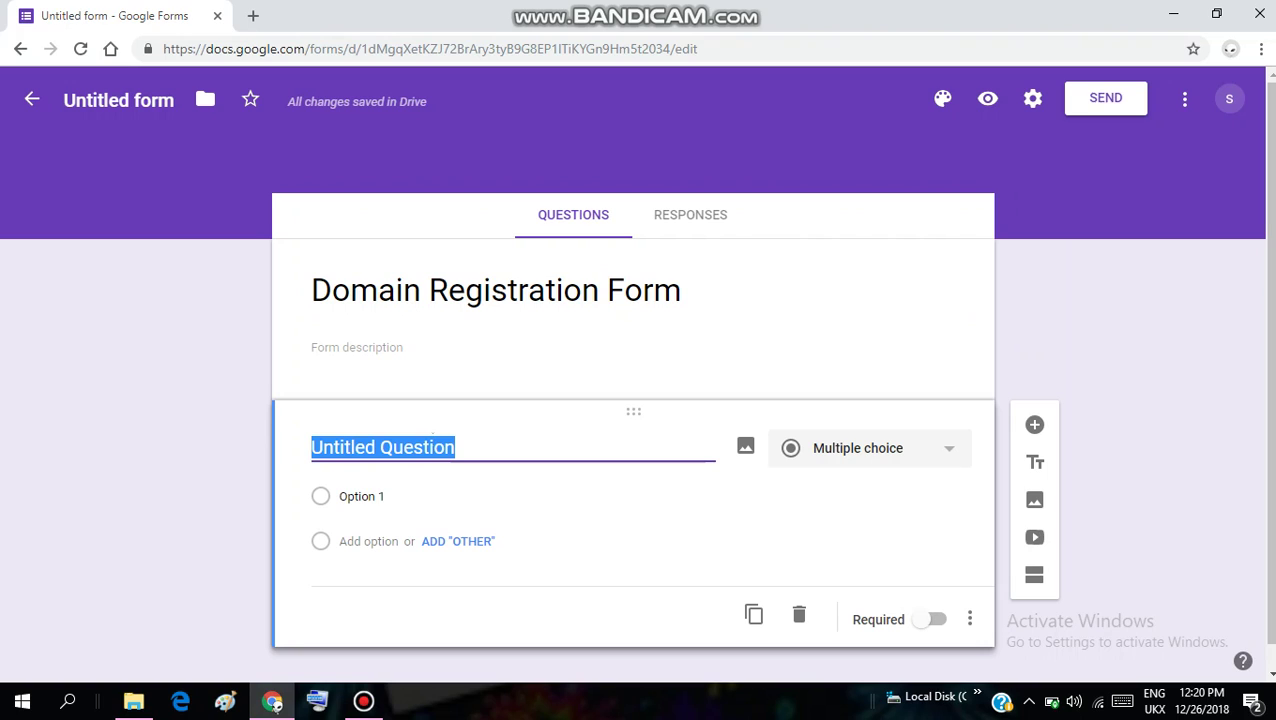
type("fir")
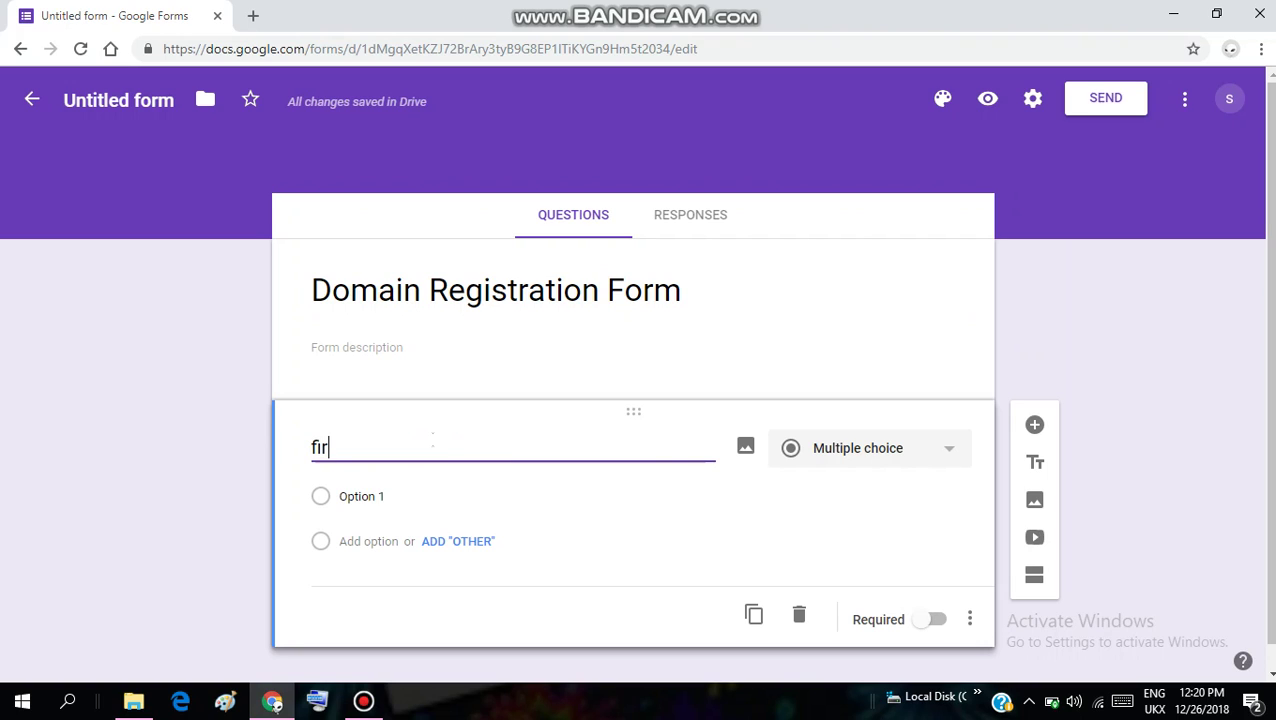
type("str")
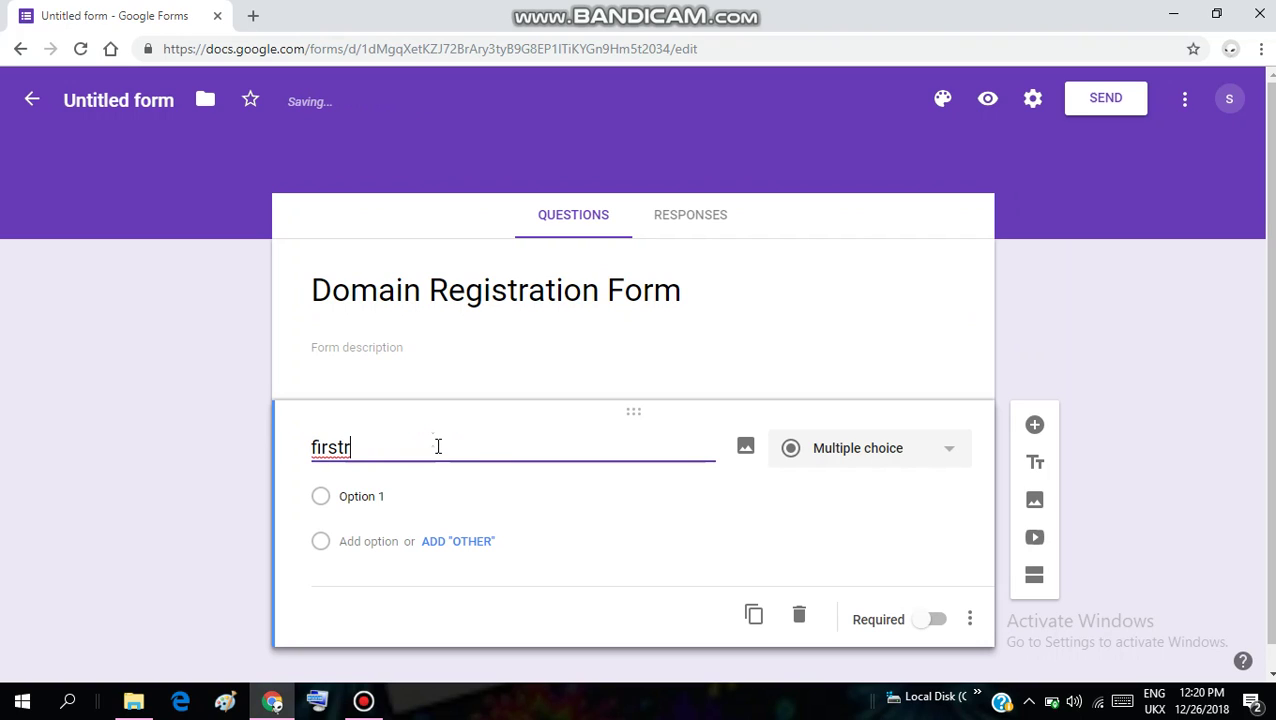
key("BackSpace")
type("namne")
key("BackSpace")
key("BackSpace")
key("BackSpace")
type("me")
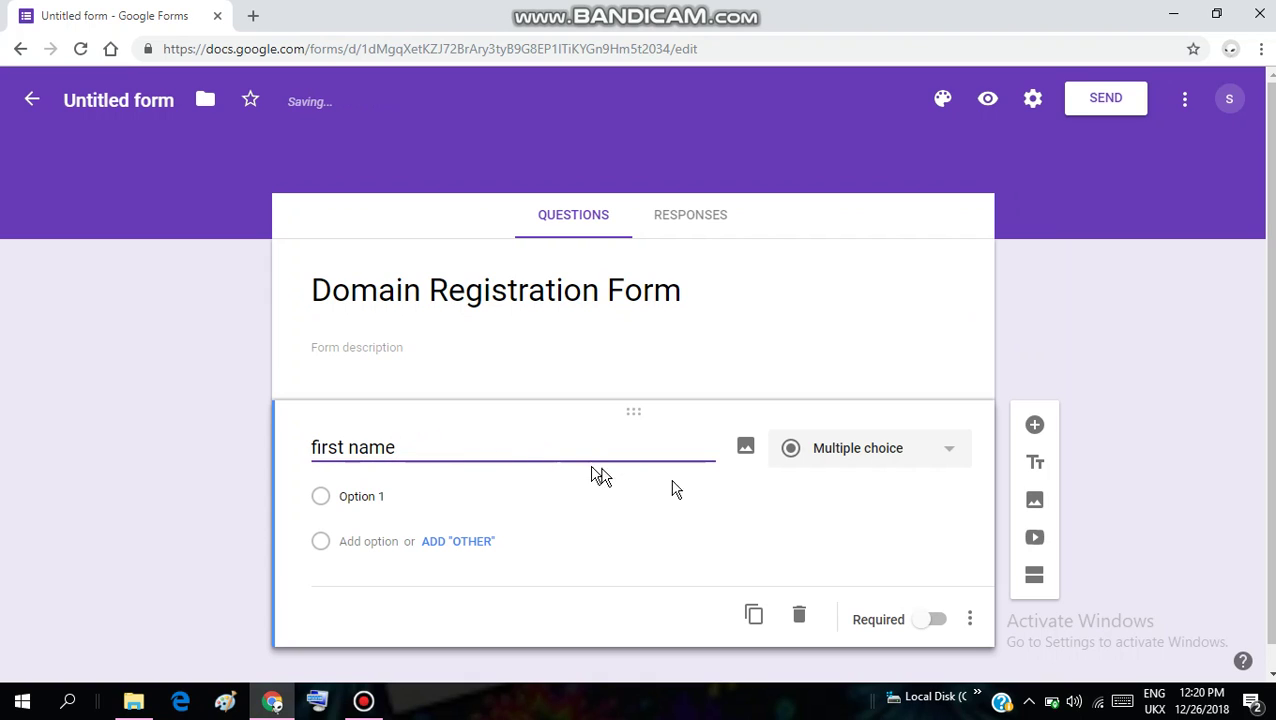
Make 'first name' a required short-answer question and add a new question below
left_click(946, 461)
left_click(946, 461)
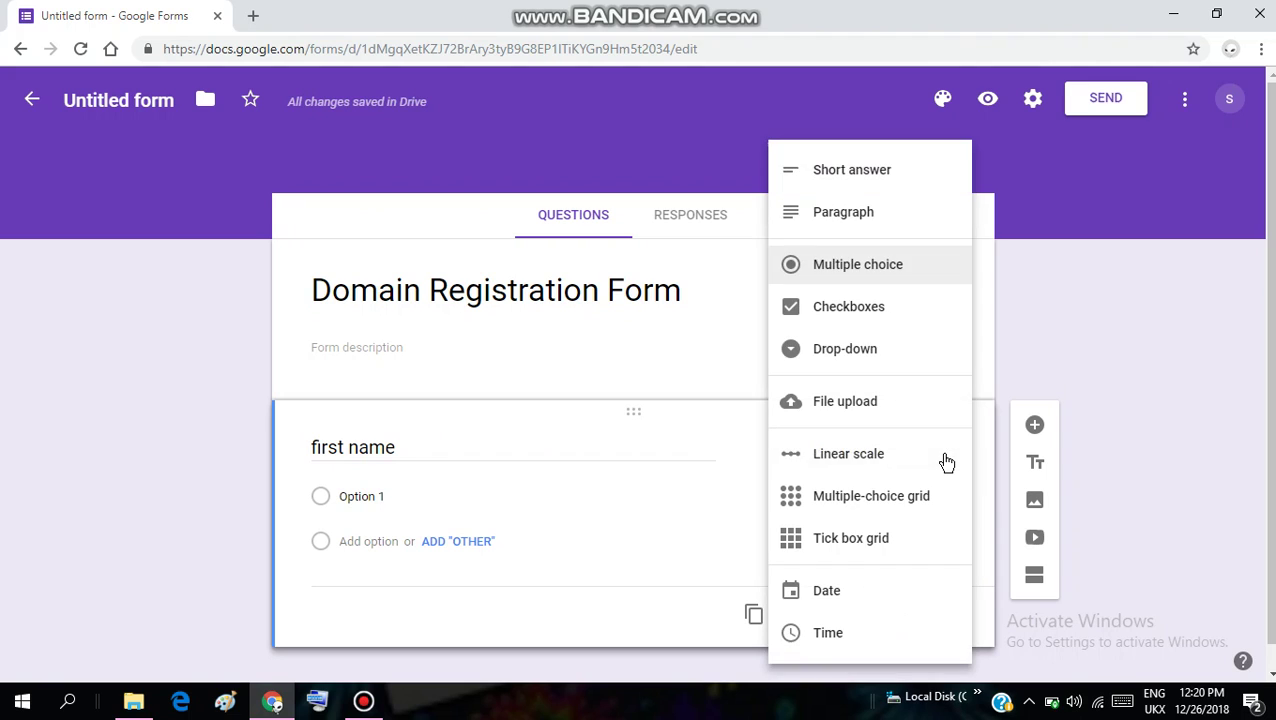
left_click(856, 170)
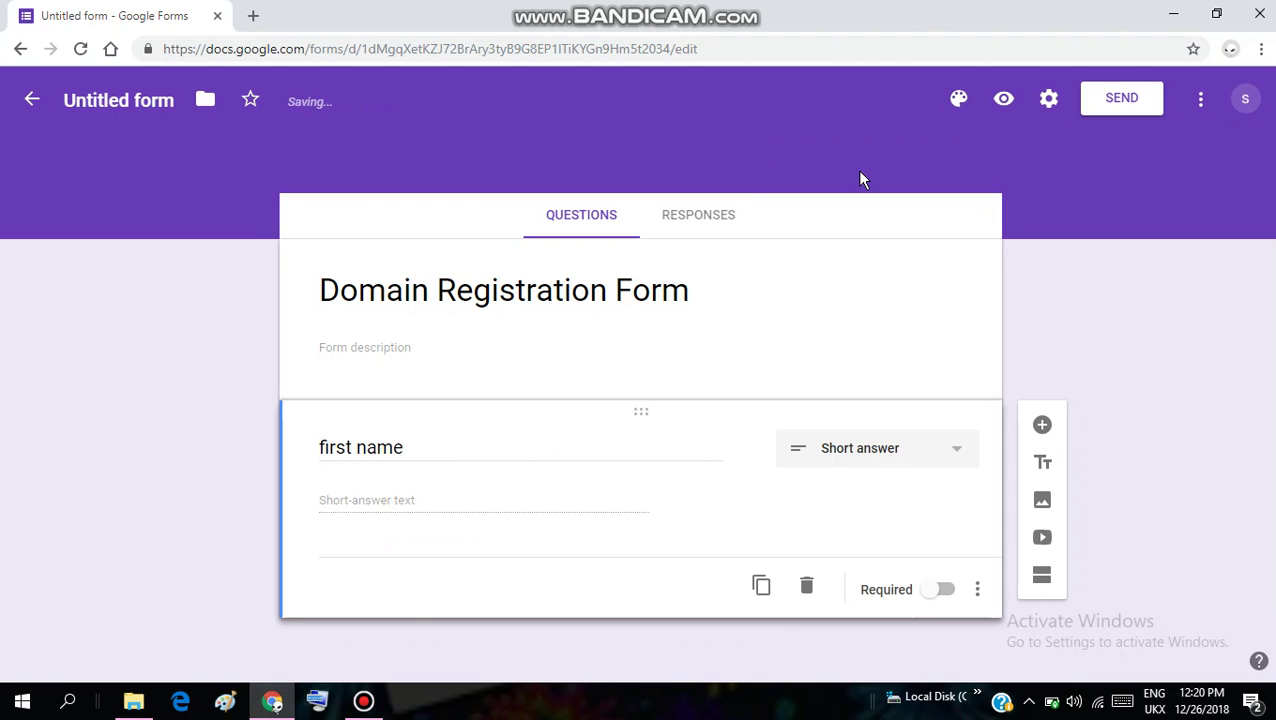
left_click(944, 596)
left_click(1043, 427)
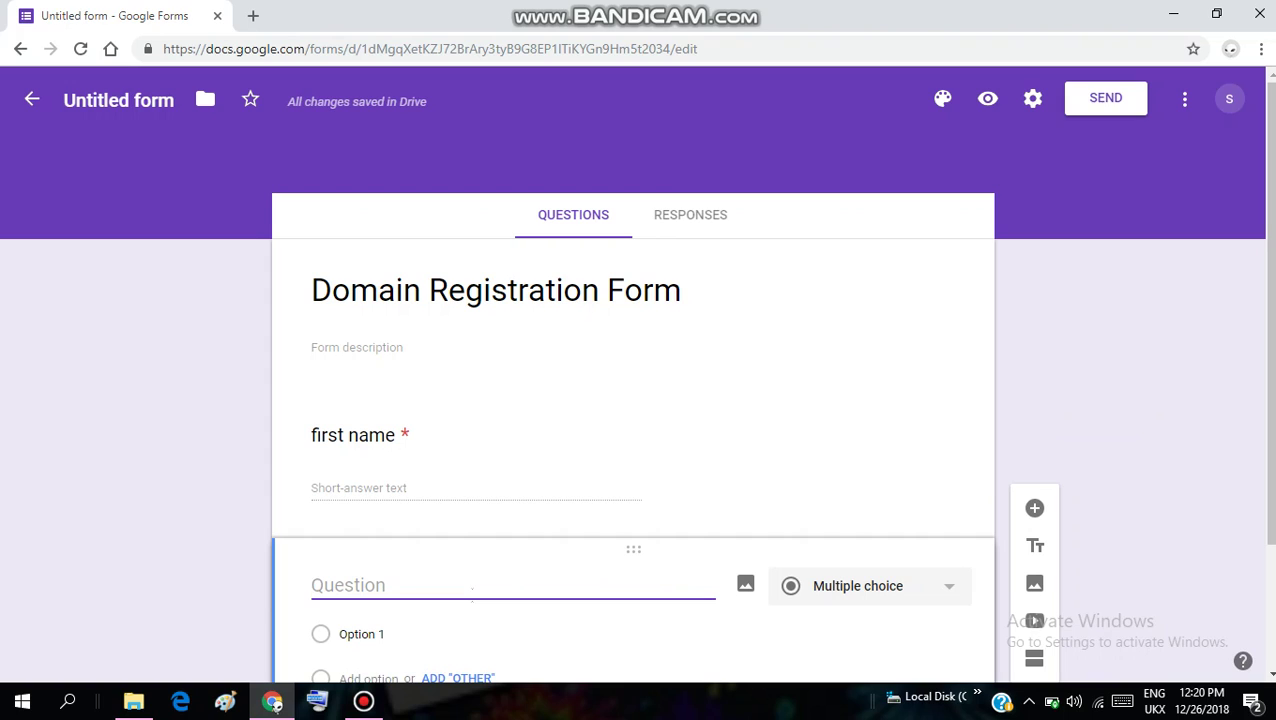
Add a 'middle name' question, then a required 'last name' question, and a new blank question
type("middle ")
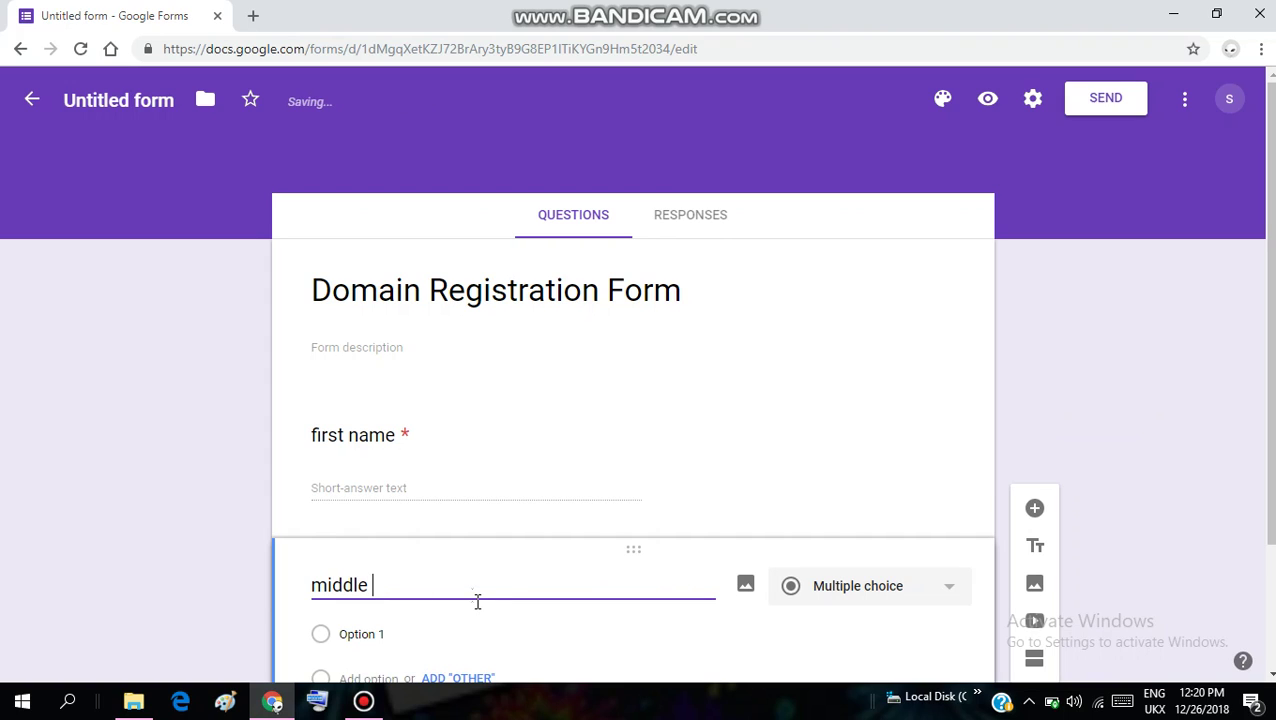
type("name")
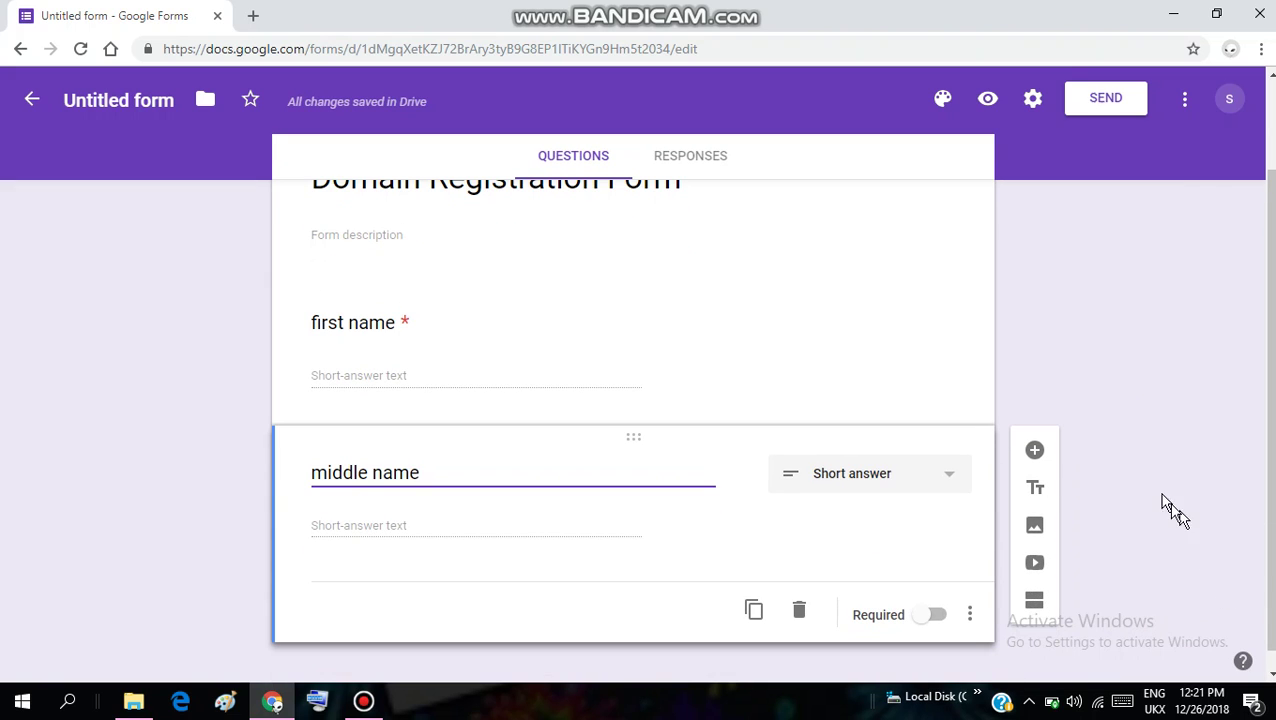
left_click(1038, 455)
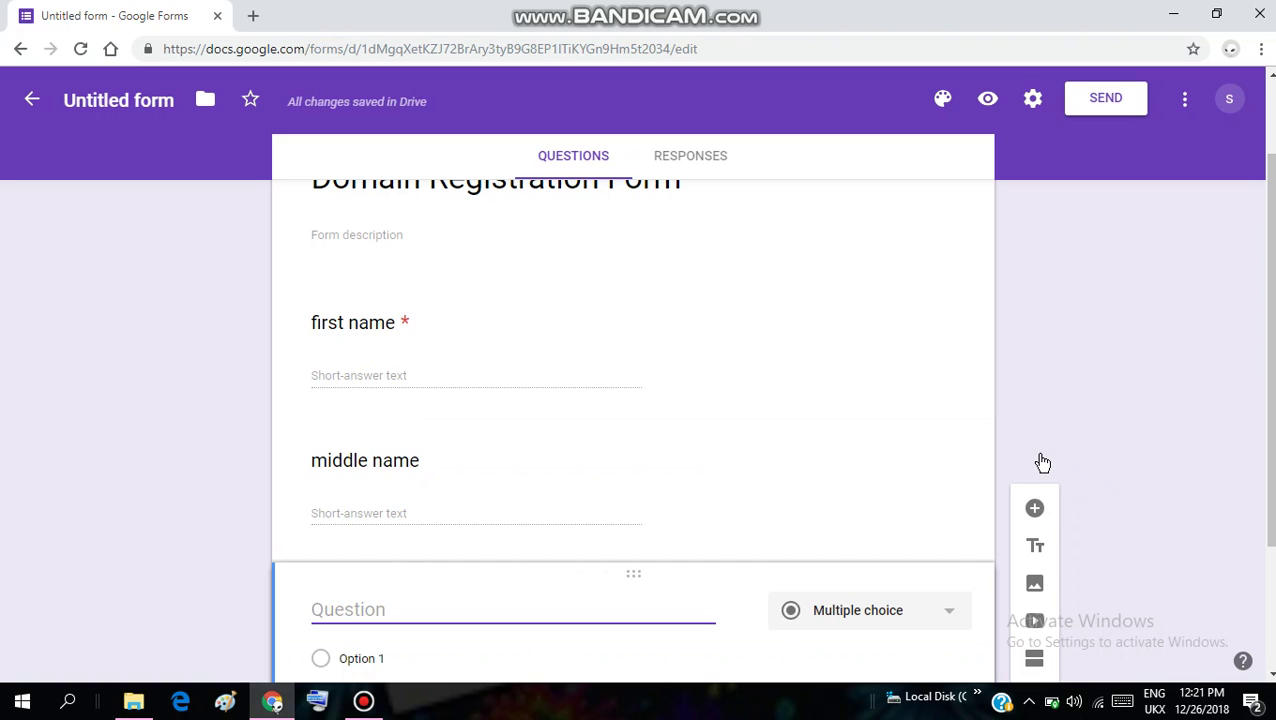
type("last")
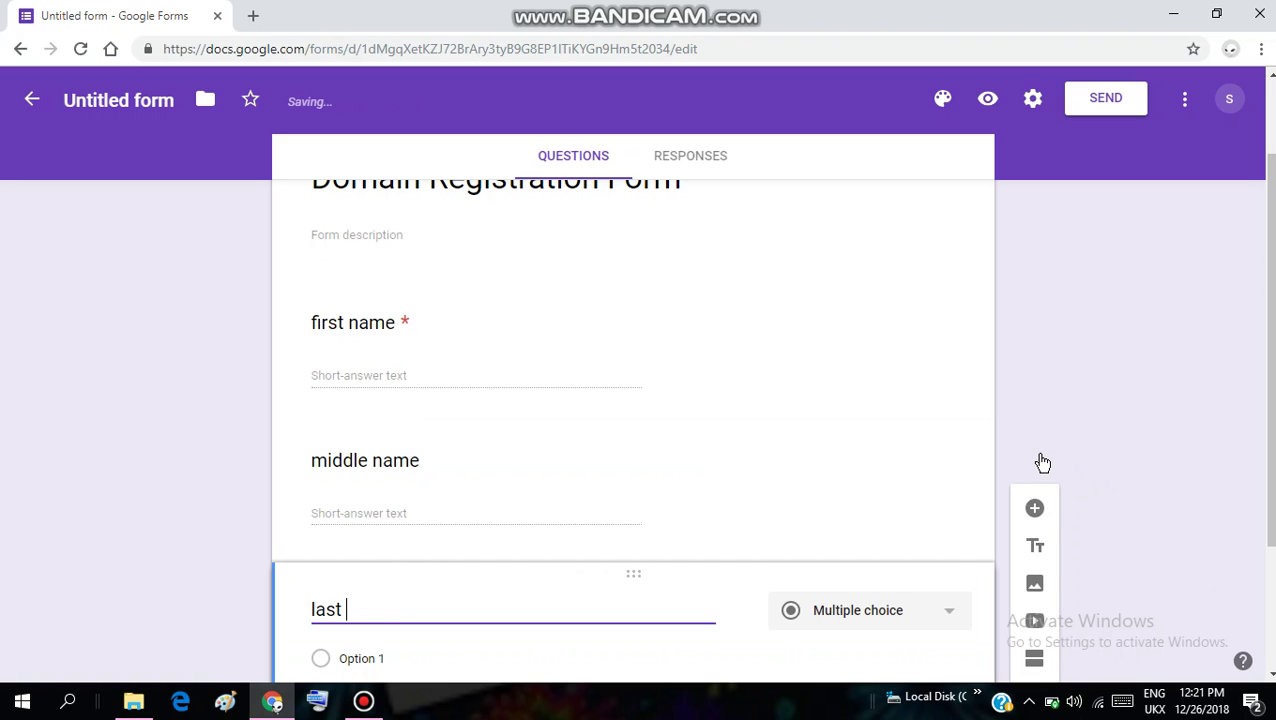
type(" name")
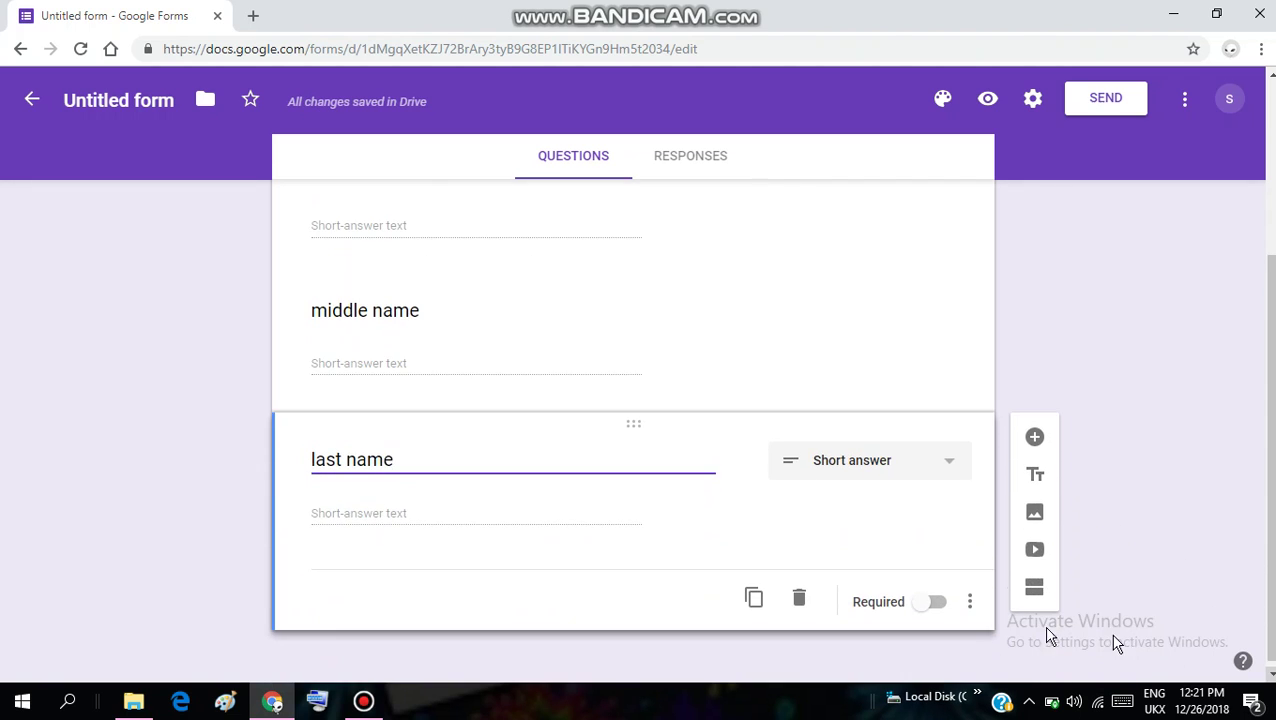
left_click(932, 602)
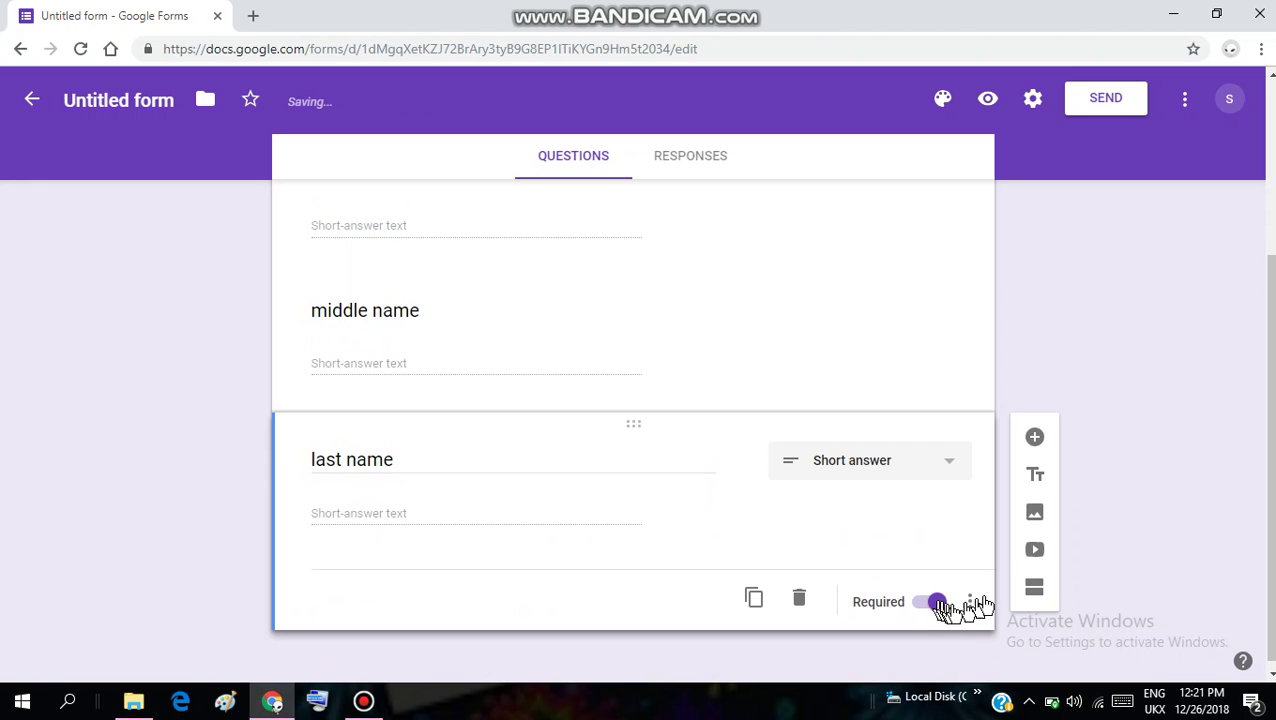
left_click(1036, 440)
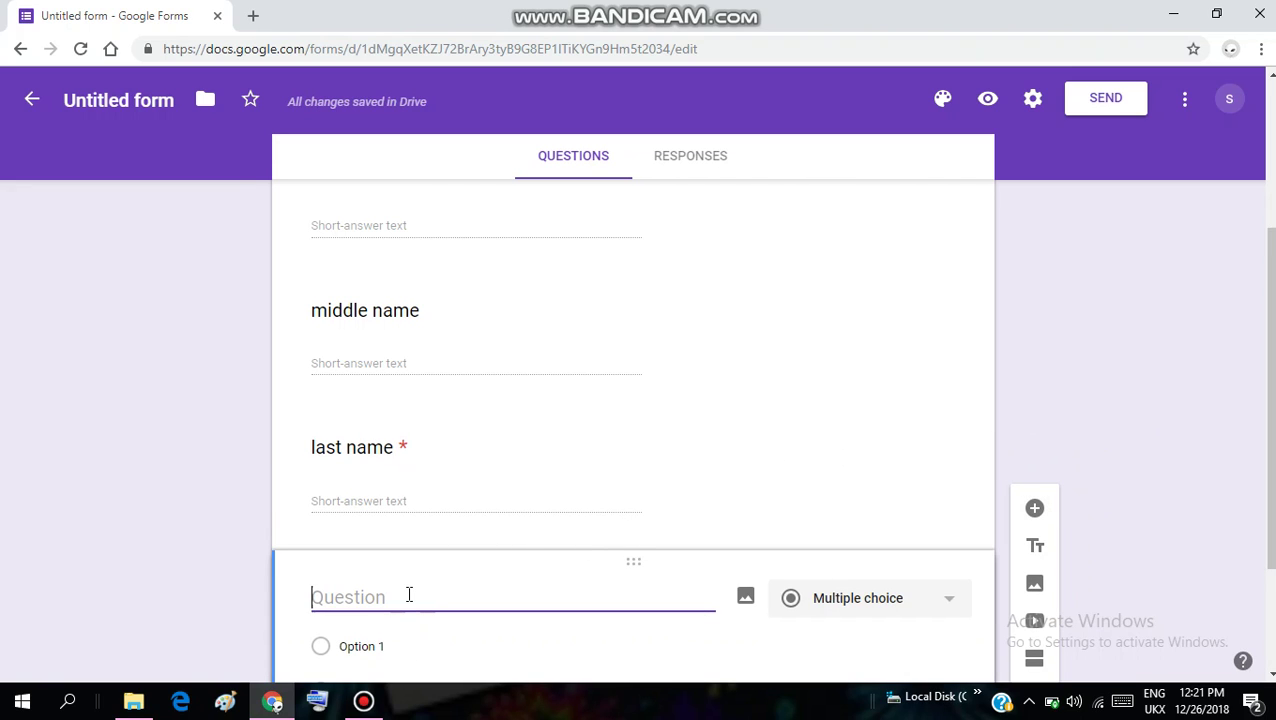
Title the question 'adress', make it required, and add a new question below
type("adrres")
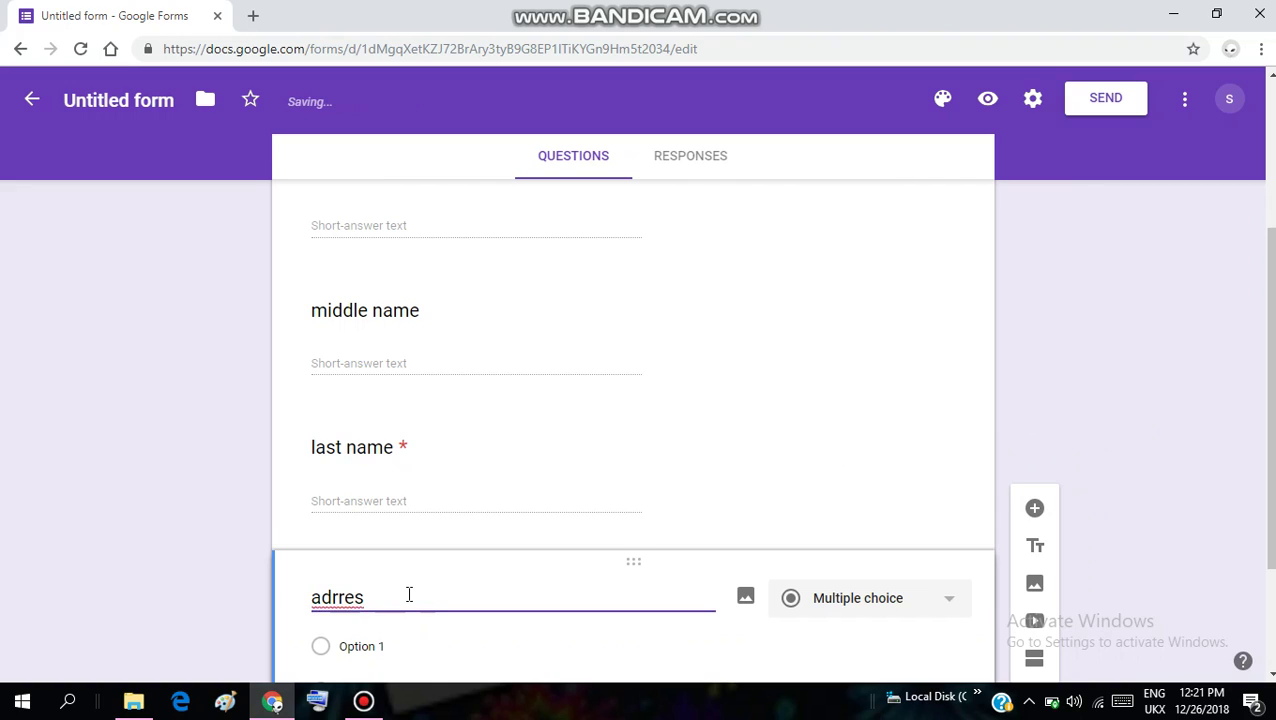
key("BackSpace")
key("BackSpace")
key("BackSpace")
type("ess")
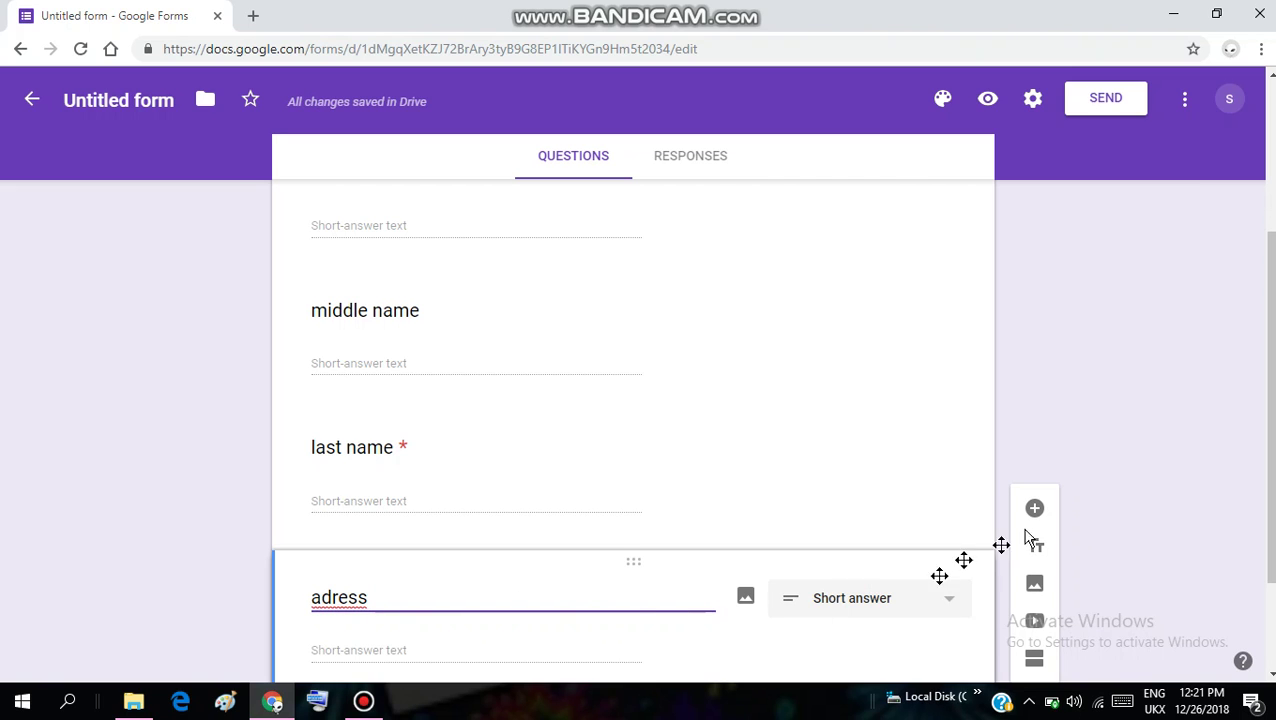
left_click(1272, 674)
left_click(1272, 674)
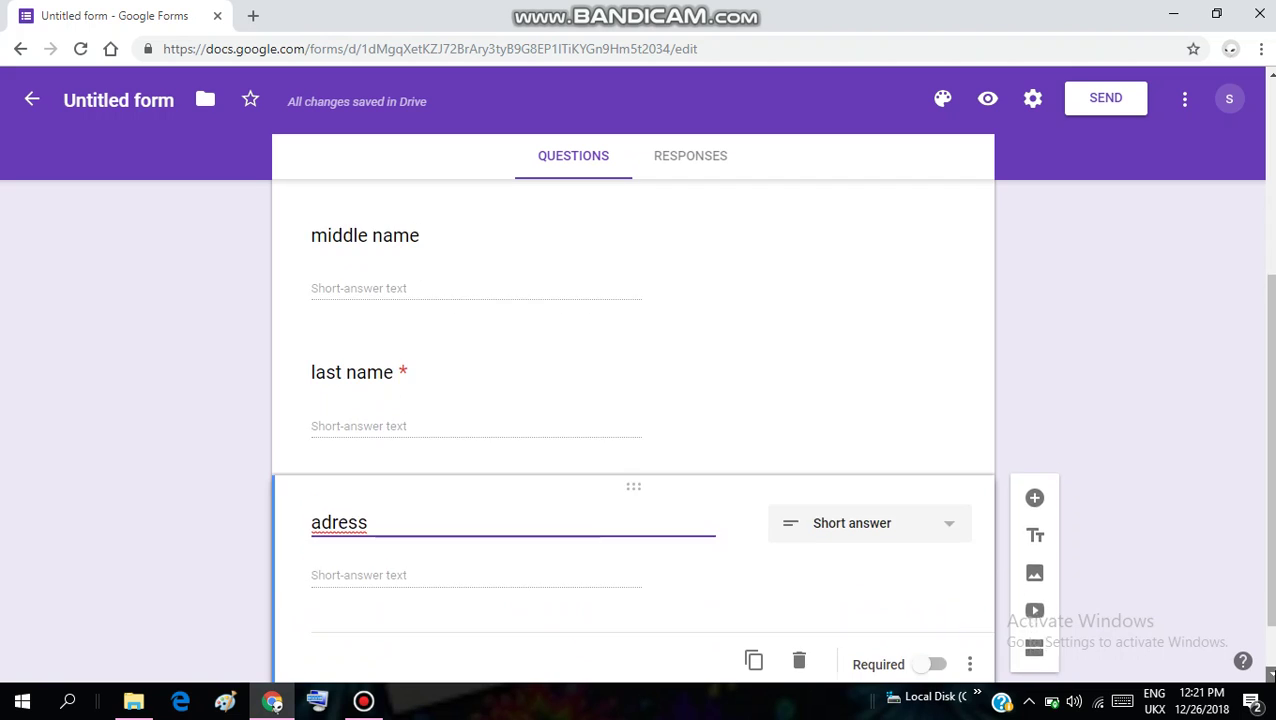
left_click(1272, 674)
left_click(1272, 674)
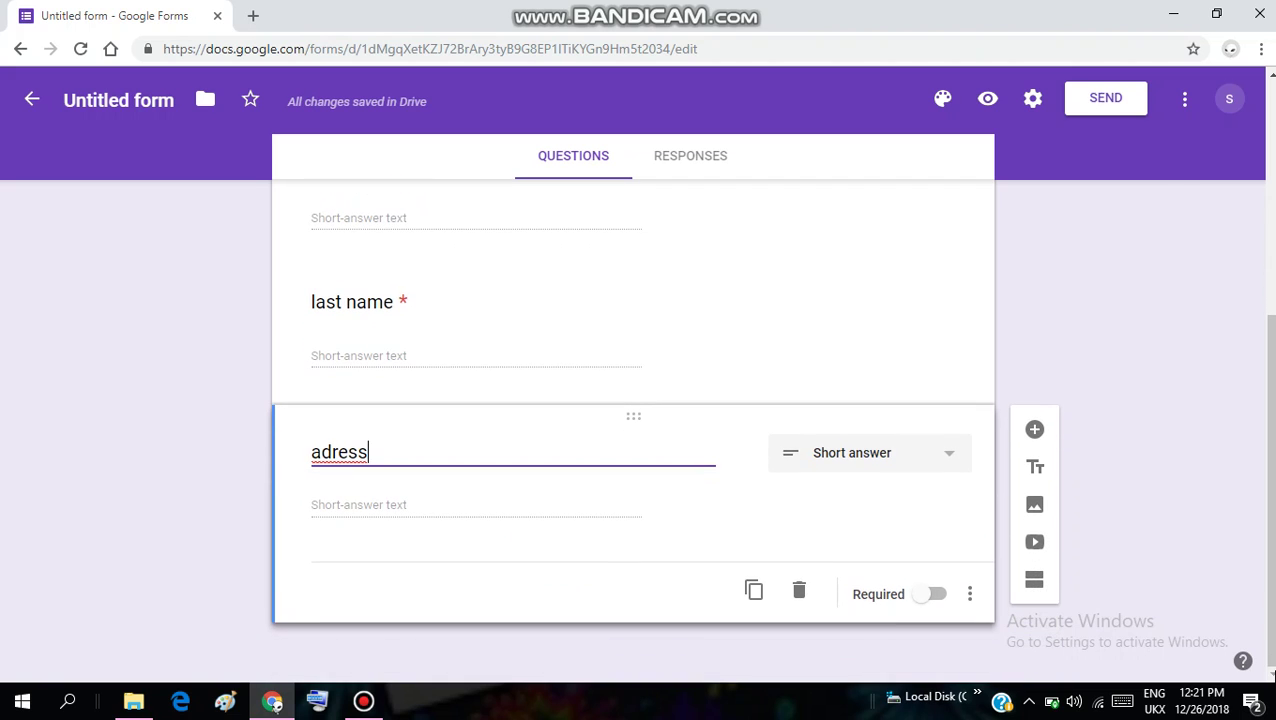
left_click(932, 598)
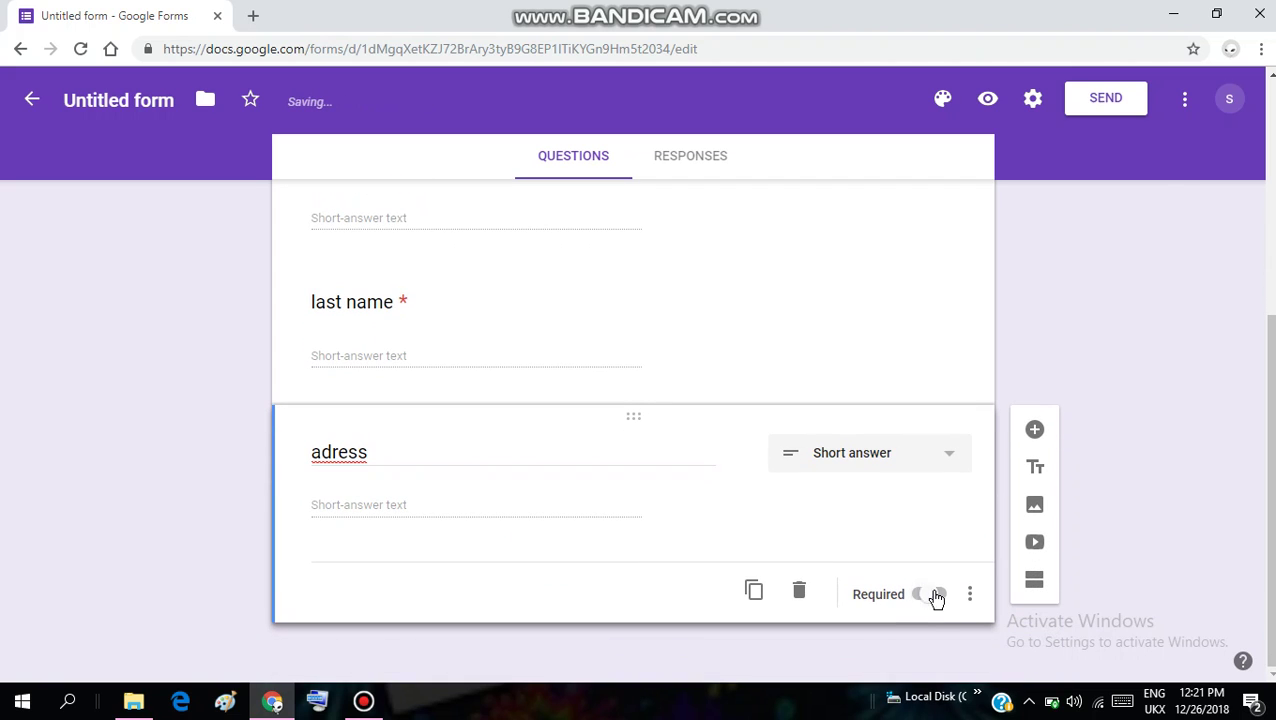
left_click(1034, 431)
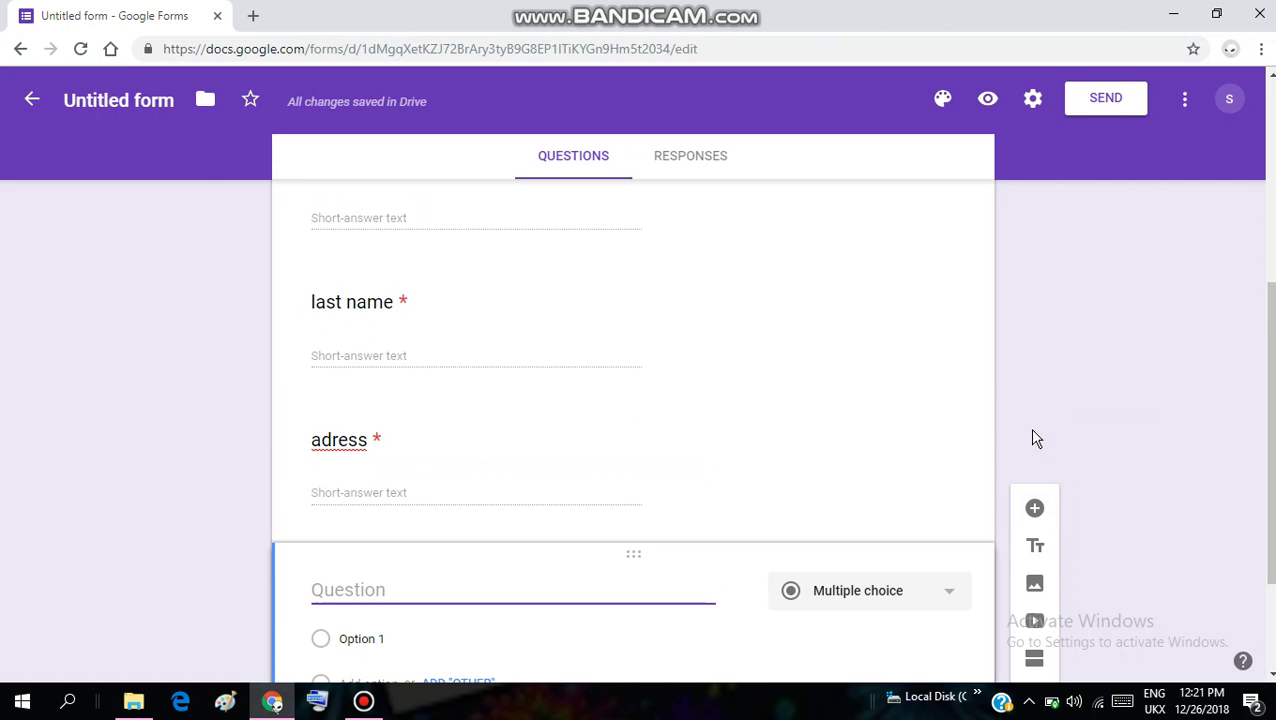
Title the question 'phone no.' with number validation and error text 'you can enter only numbers'
type("phone")
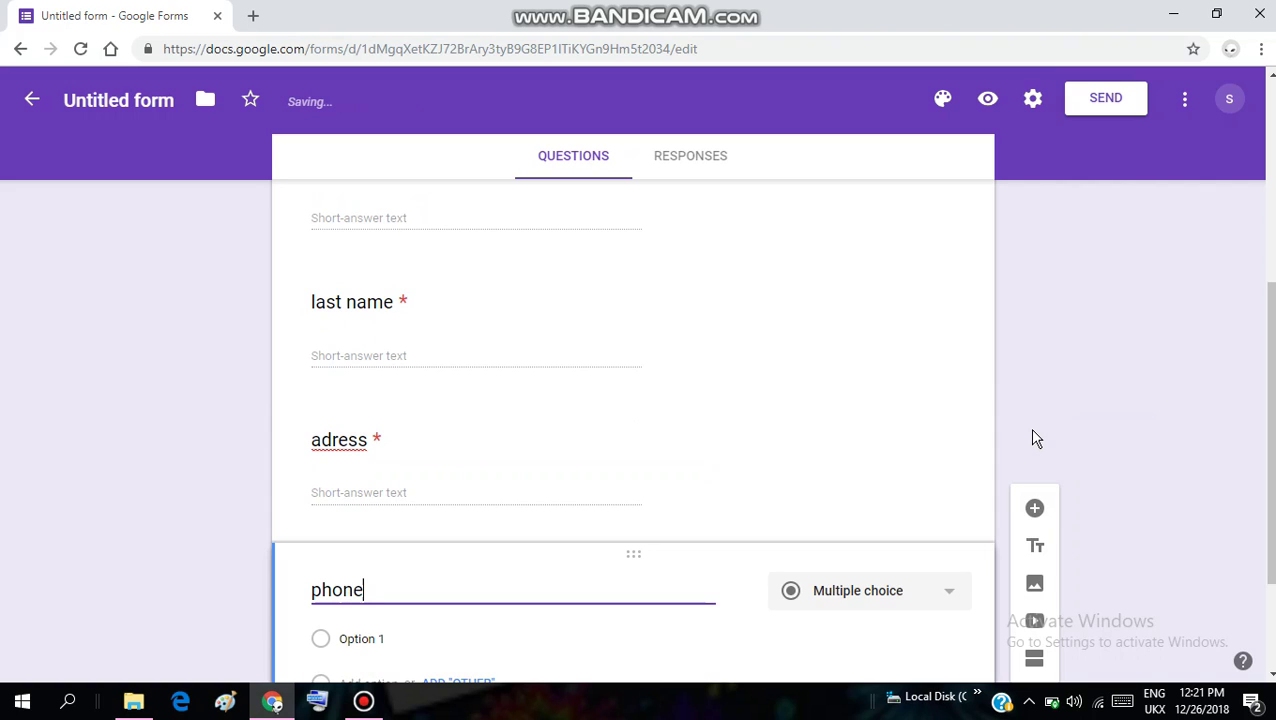
type(" no.")
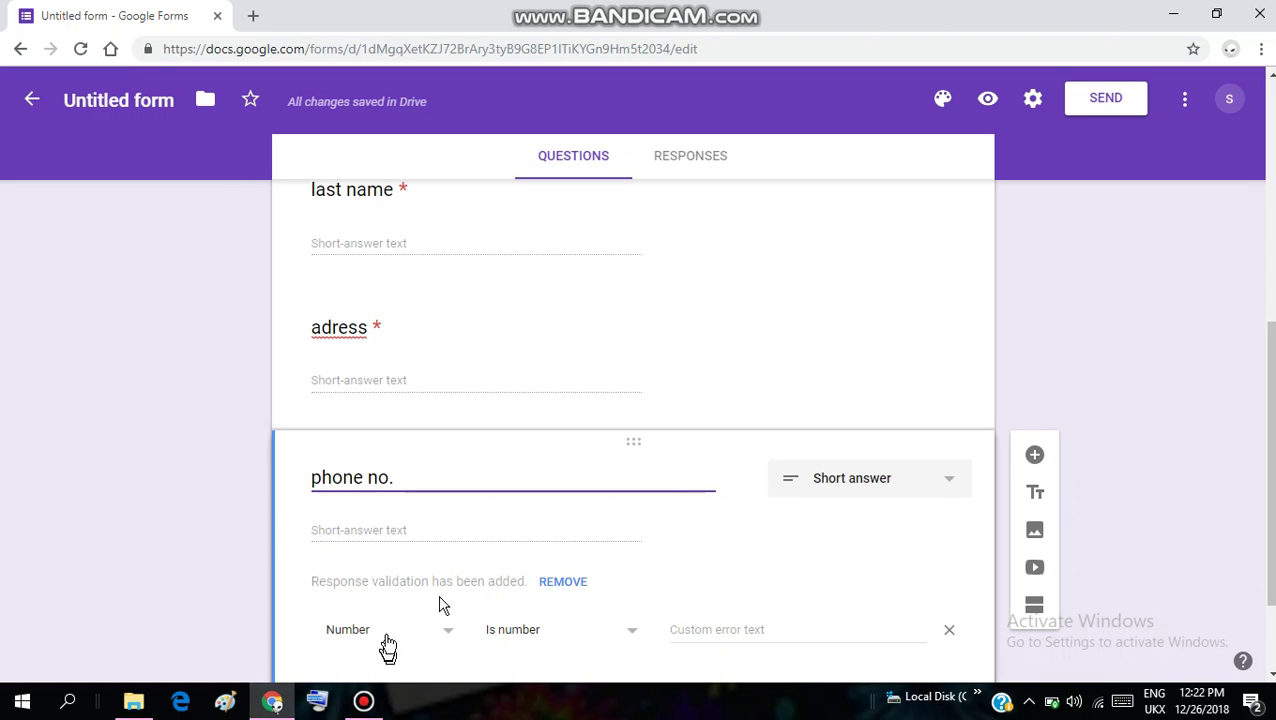
left_click(750, 628)
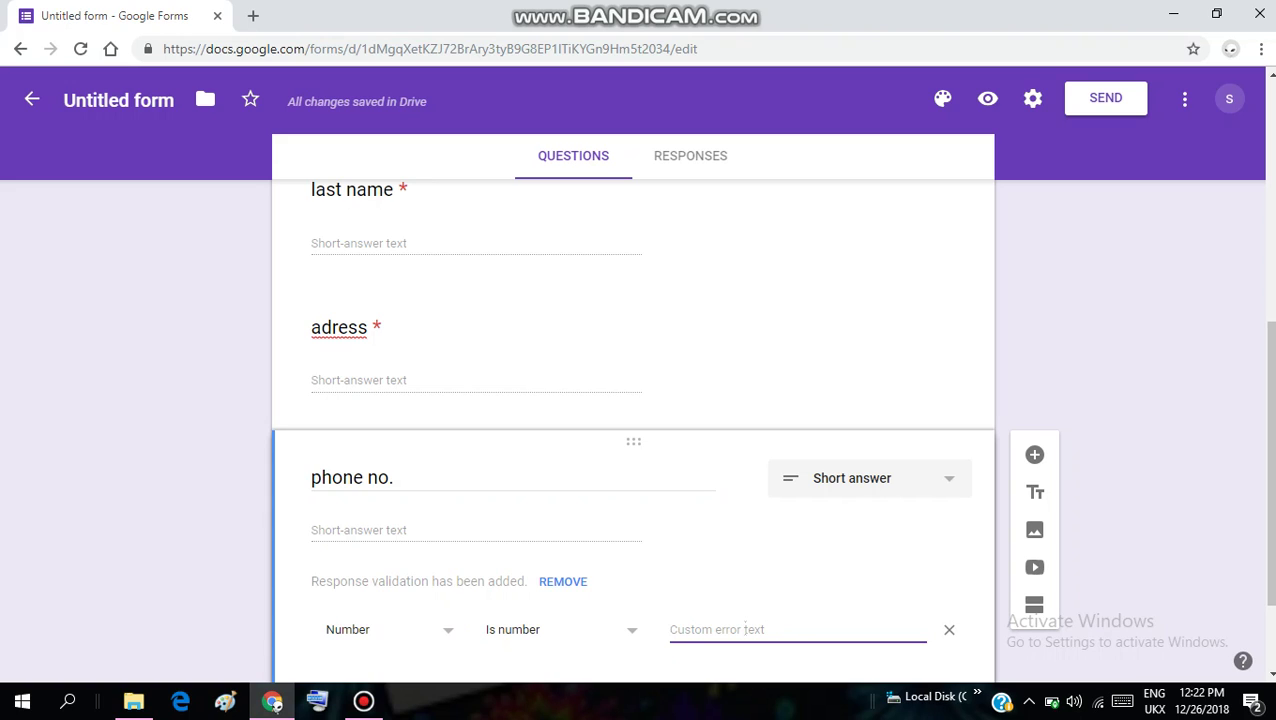
type("you")
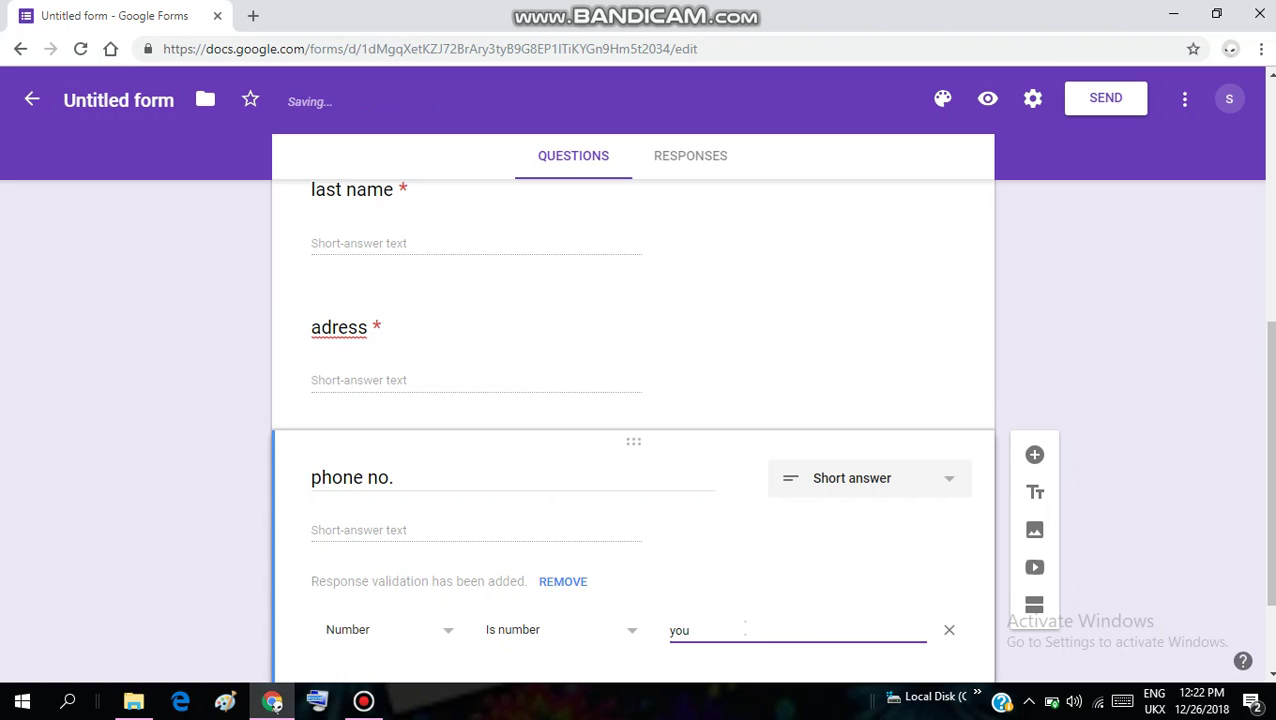
type(" can enter only num")
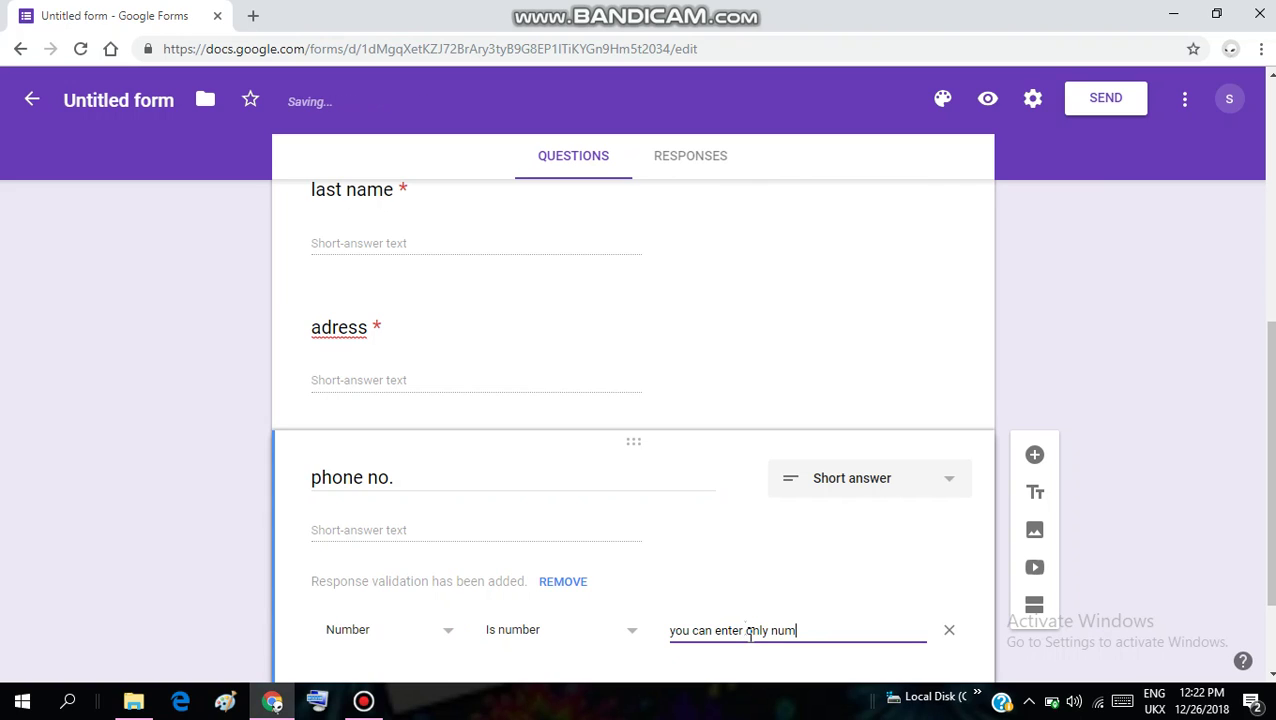
type("bers")
Add a new question below, then mark the phone no. question required
left_click(1036, 458)
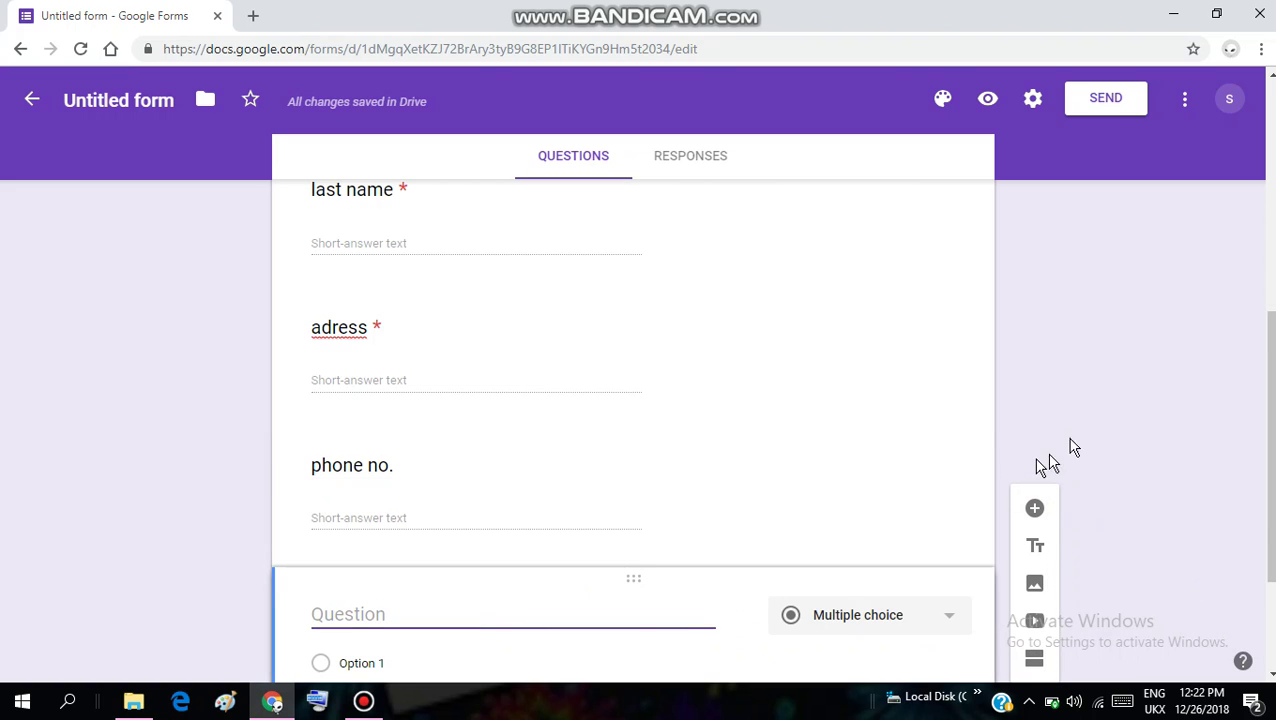
left_click(376, 464)
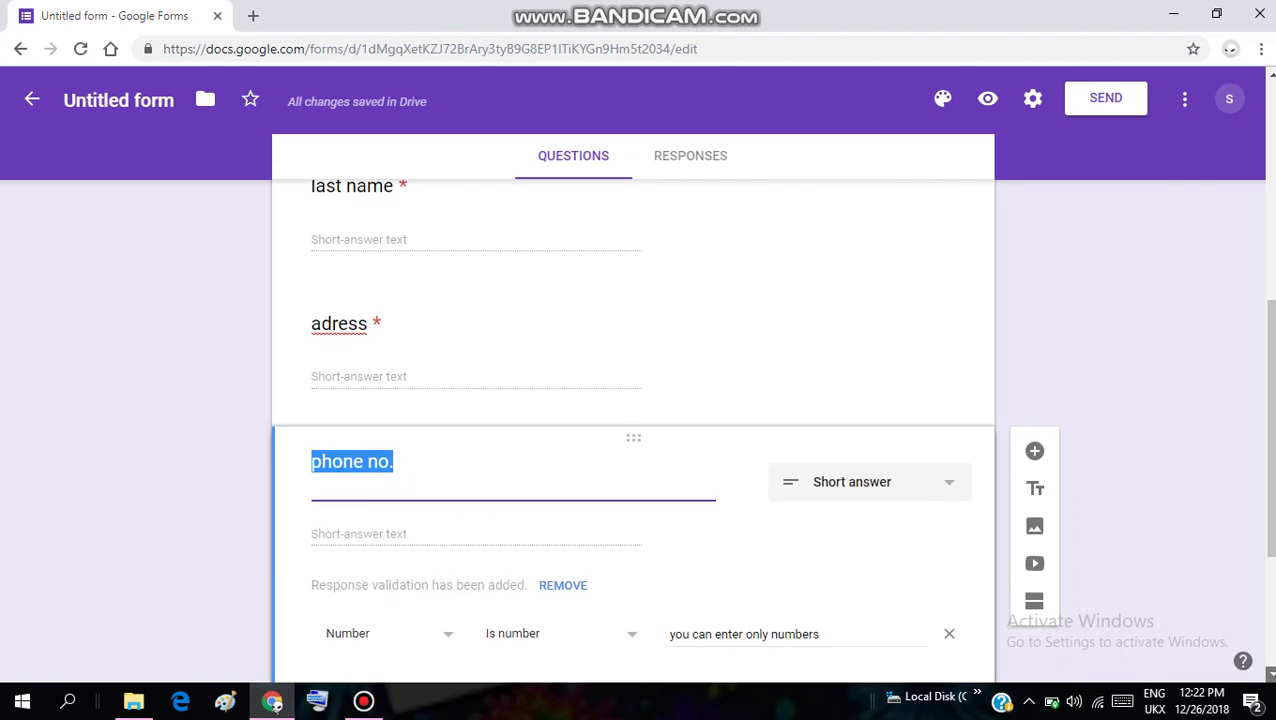
scroll(965, 607, "down", 2)
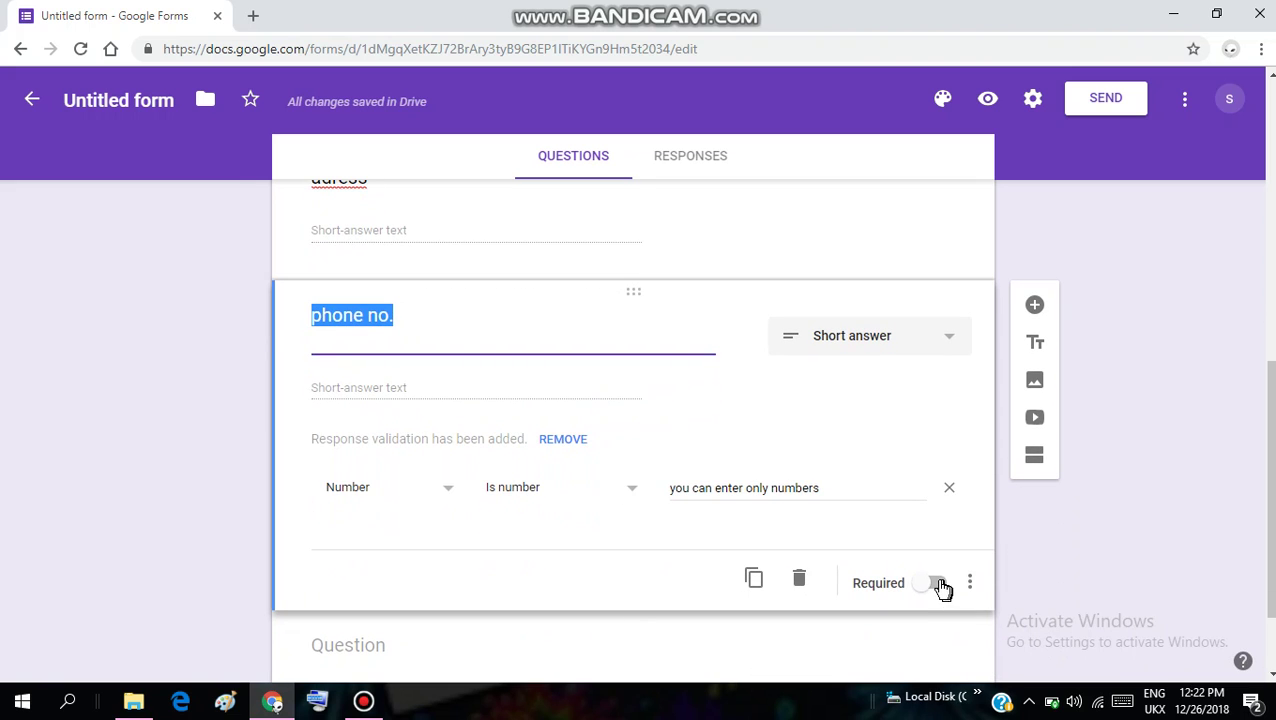
left_click(938, 585)
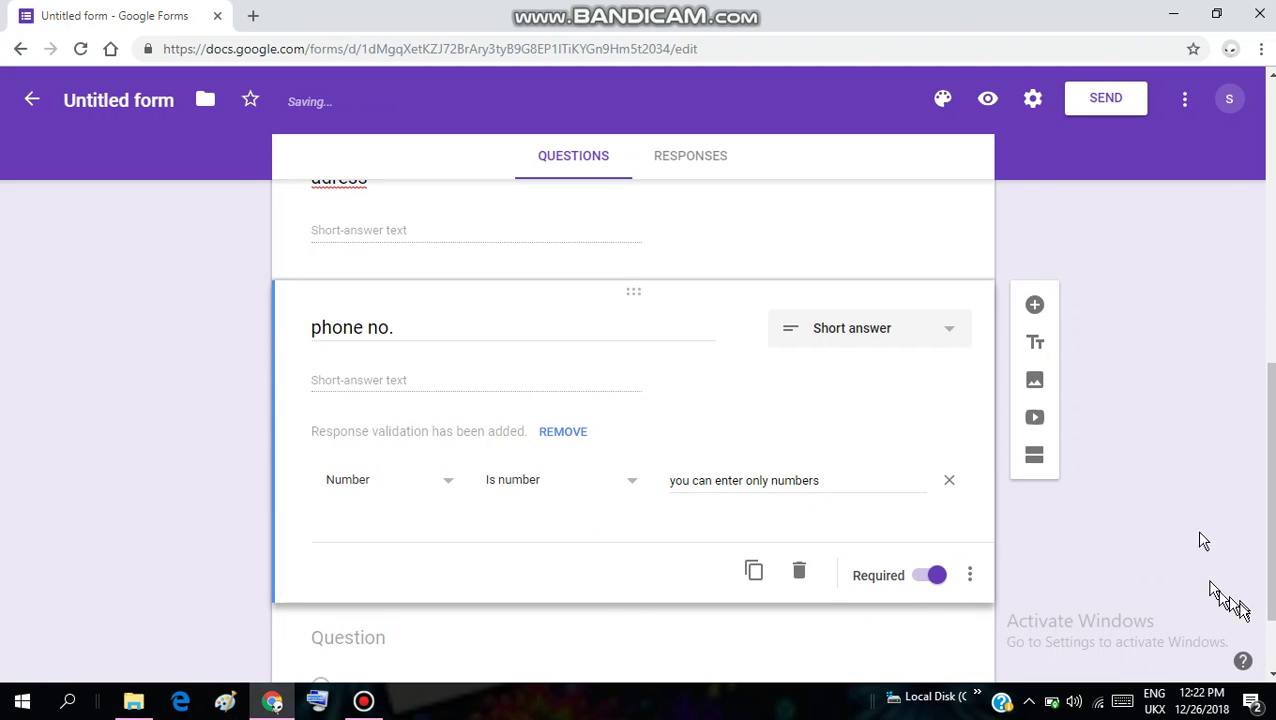
left_click(1270, 675)
left_click(1272, 675)
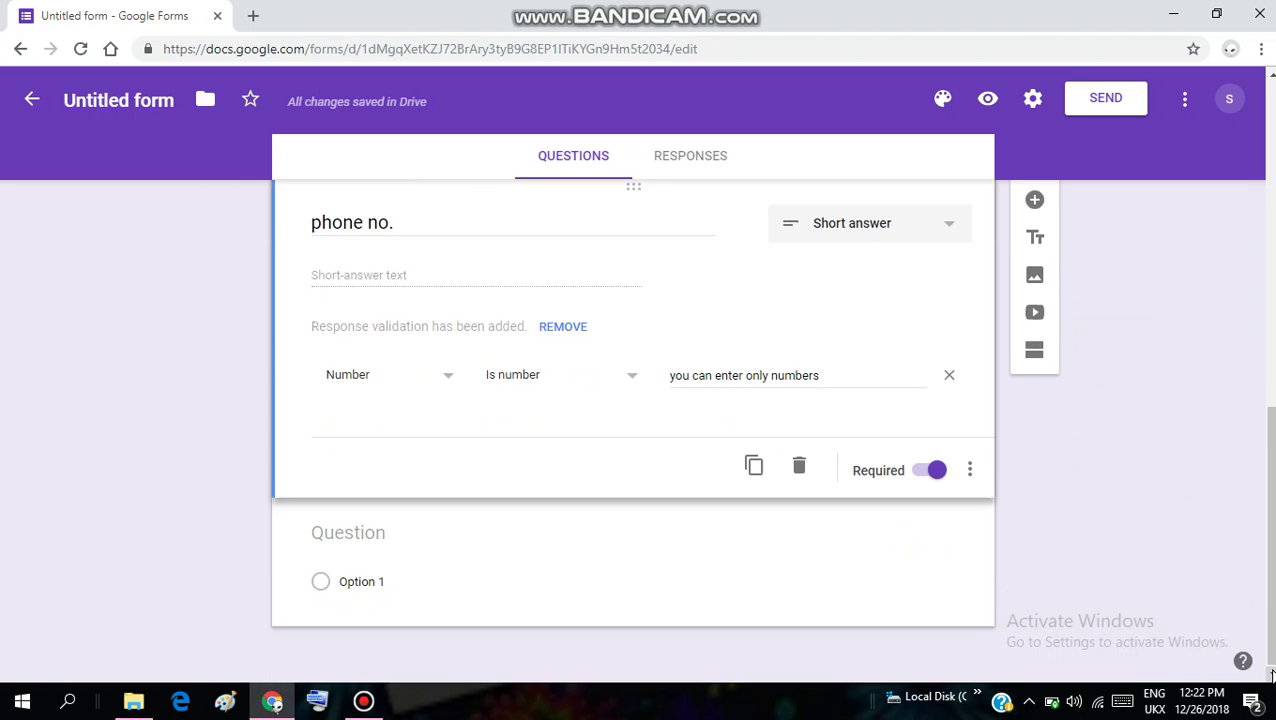
Title the new question 'domain name', make it required, and add another question below
left_click(367, 535)
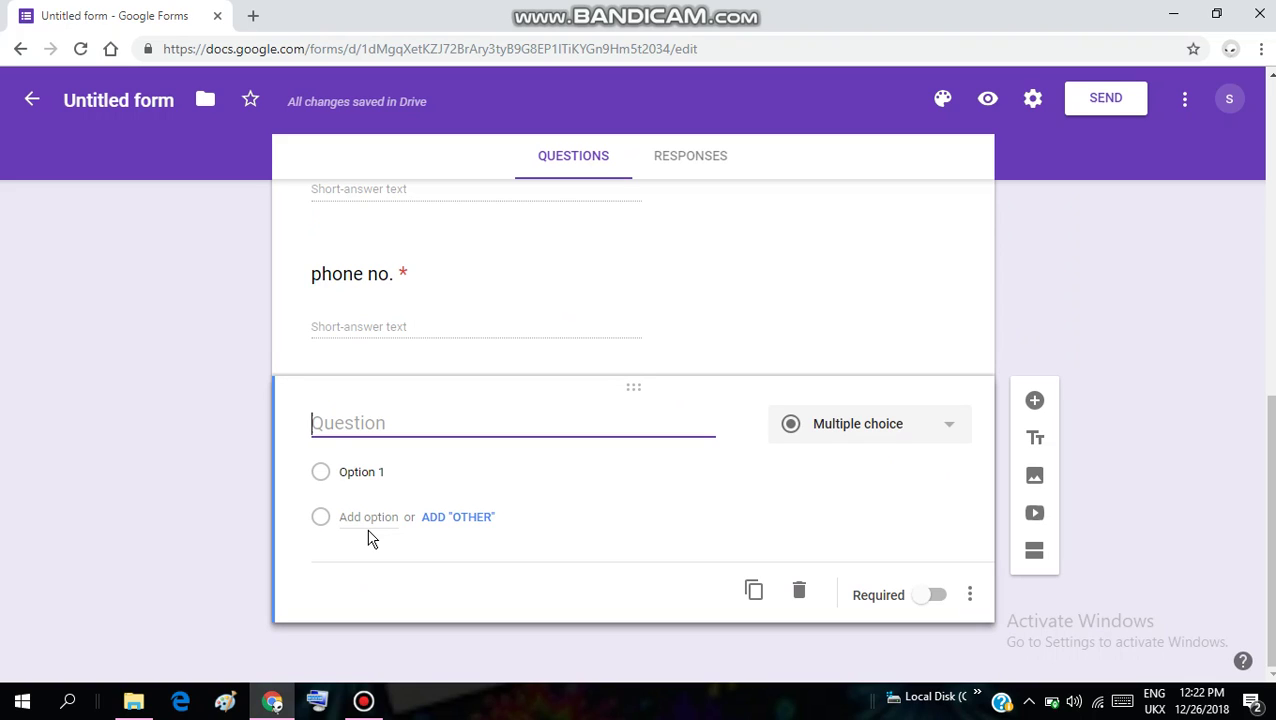
type("do")
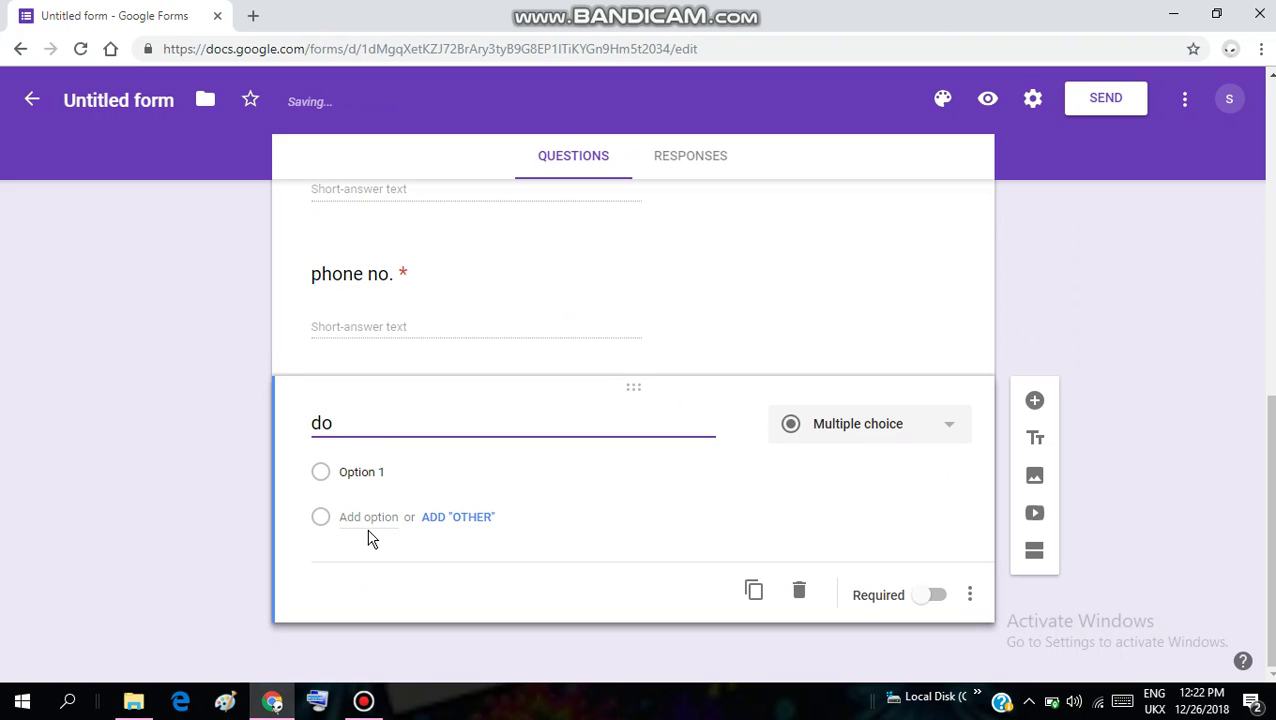
type("main name")
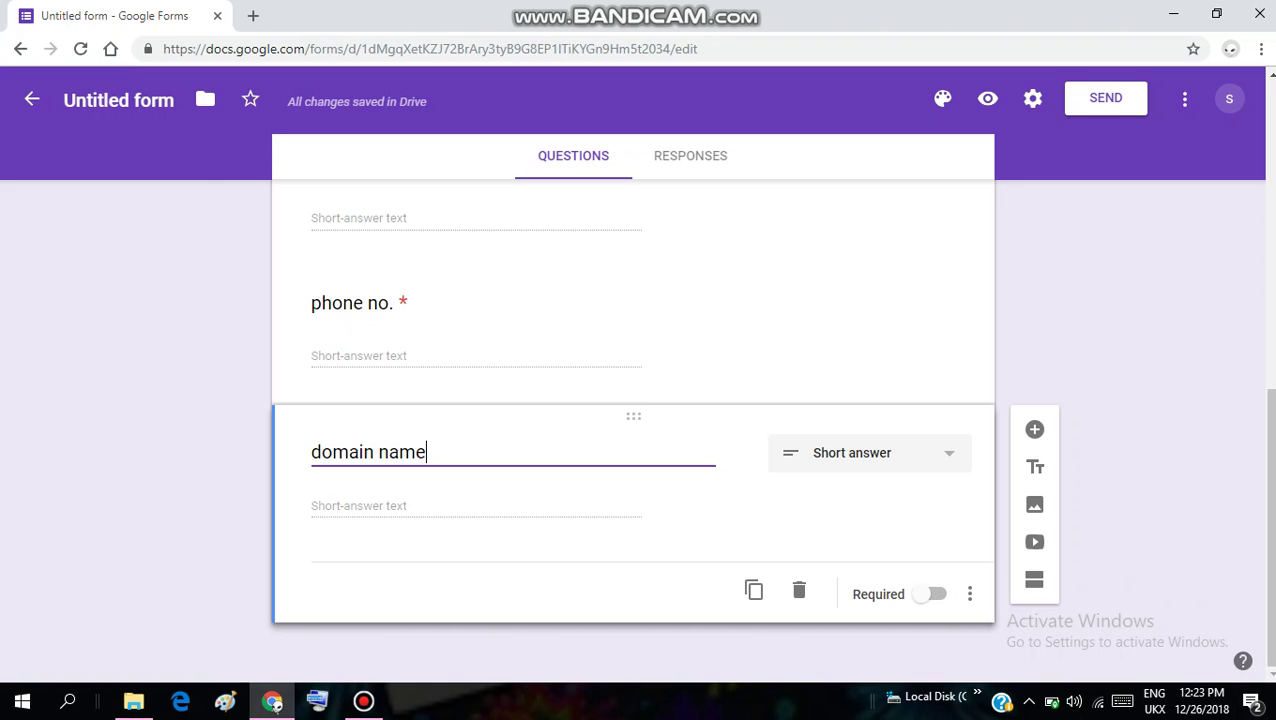
left_click(931, 596)
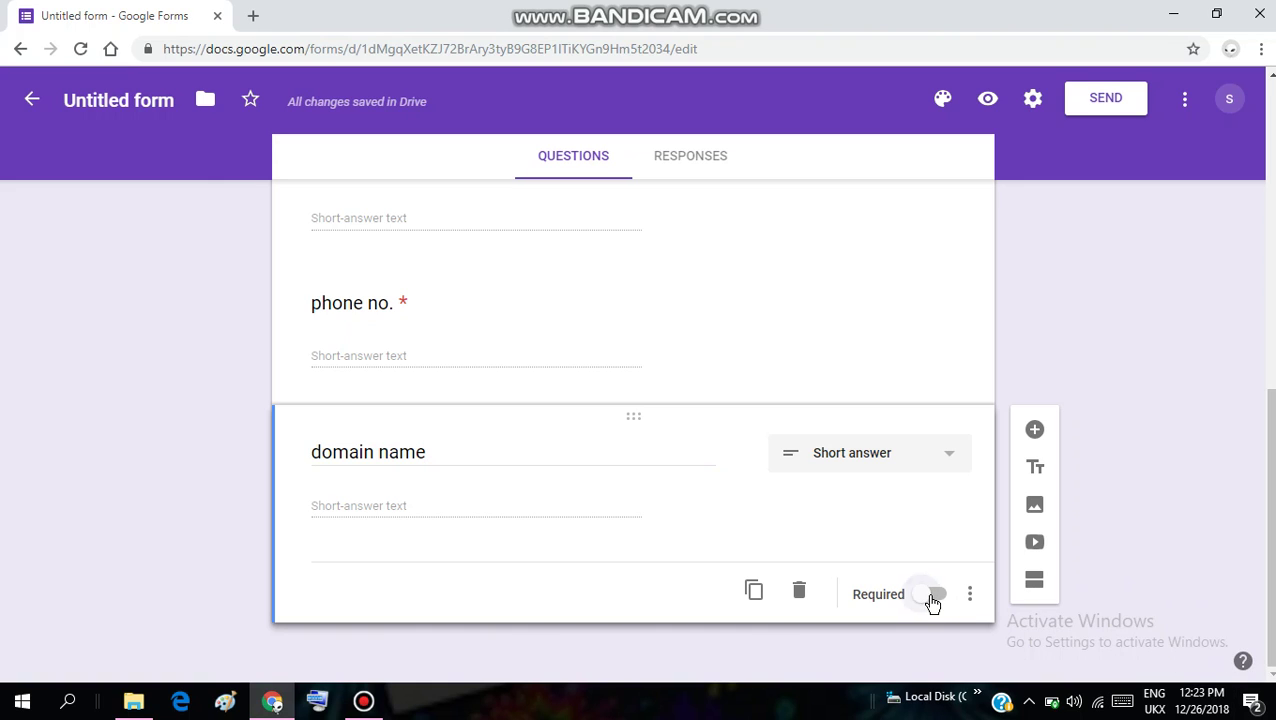
left_click(1040, 431)
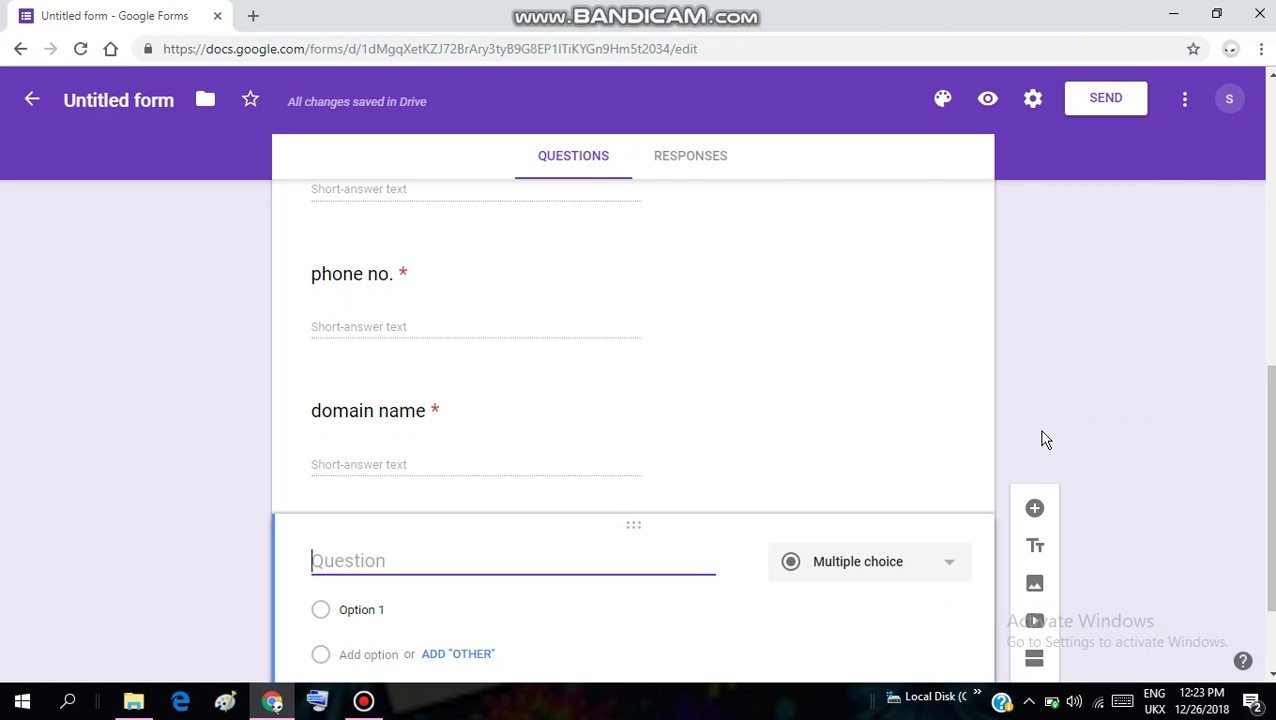
Title the question 'choose your plan' and make it a drop-down
type("choose you")
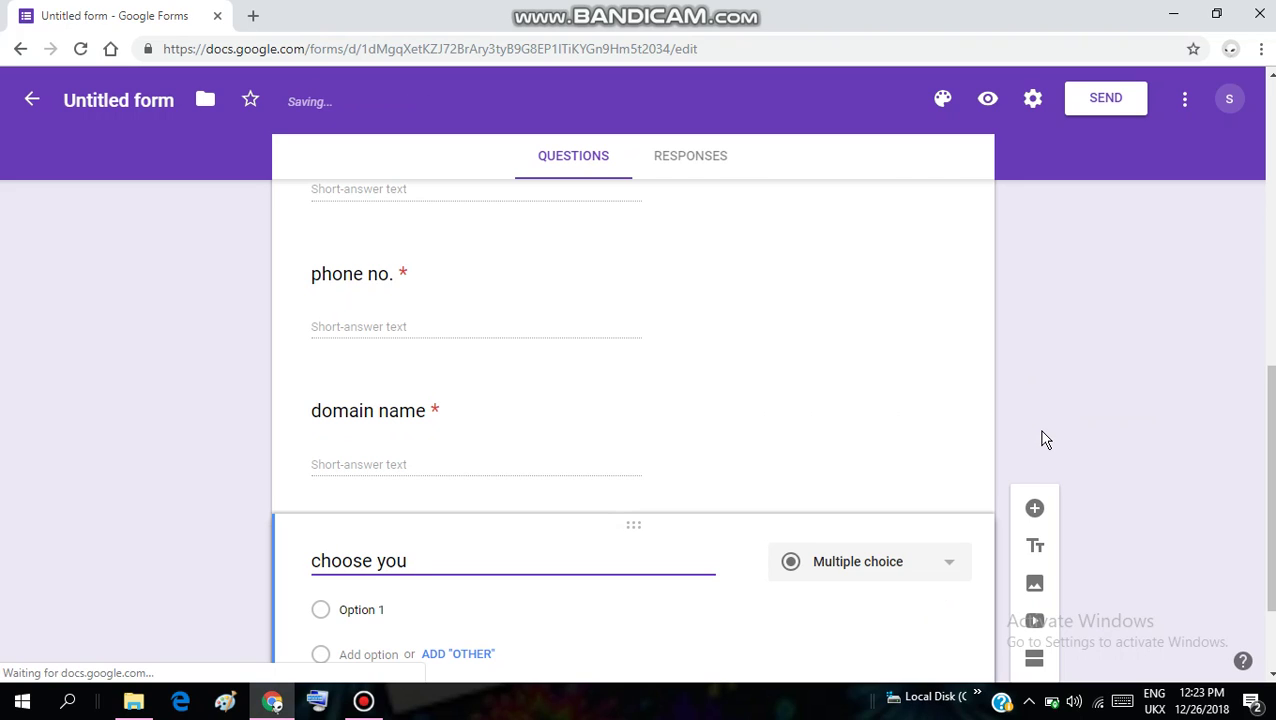
type("r ")
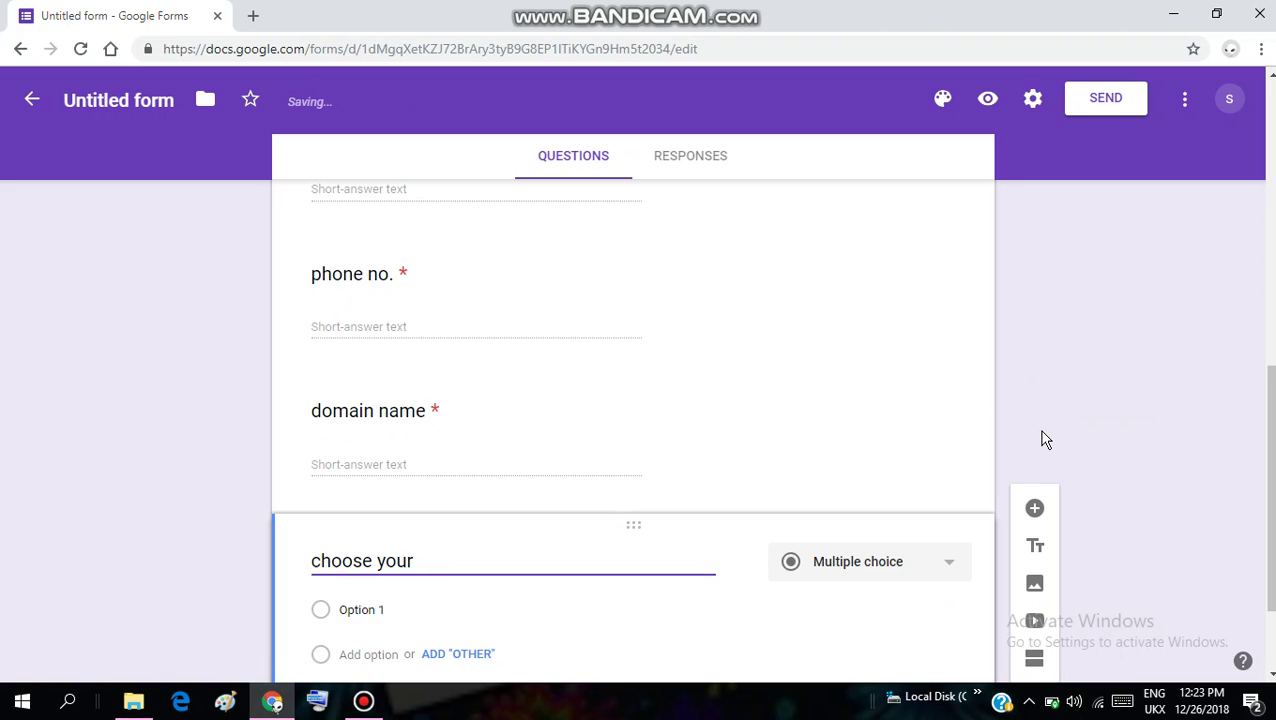
type("plan")
left_click(953, 578)
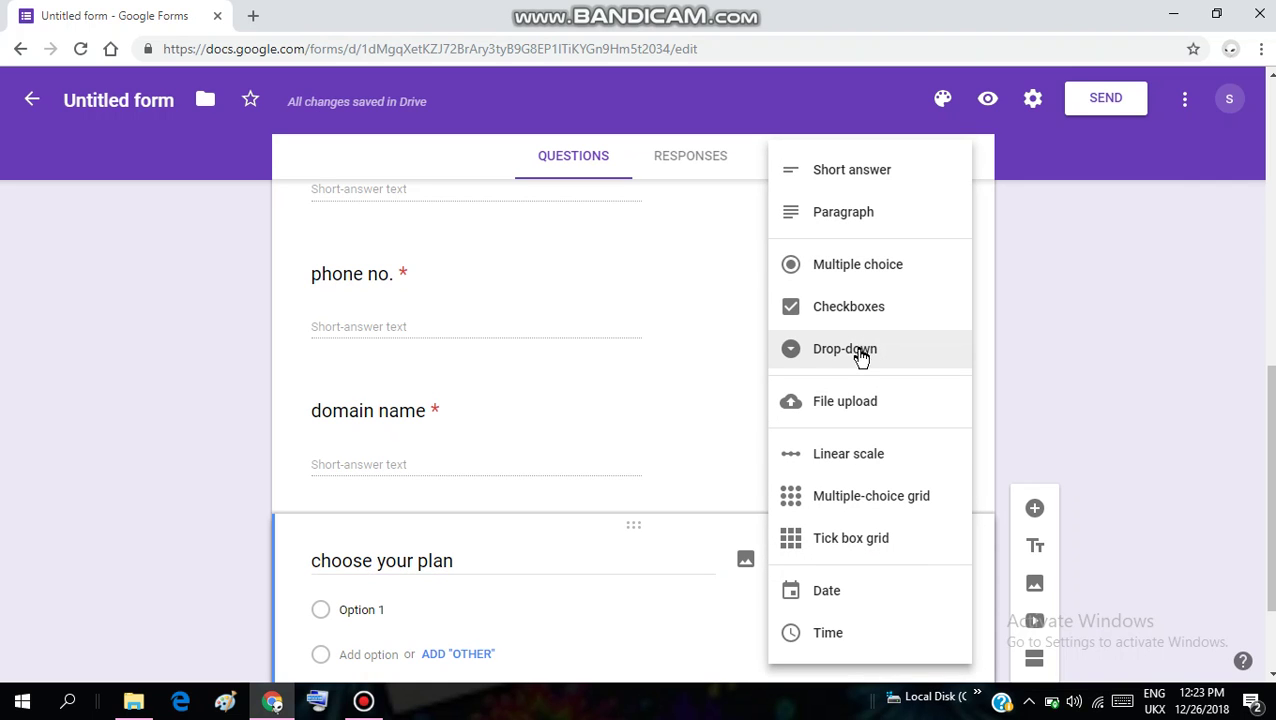
left_click(861, 352)
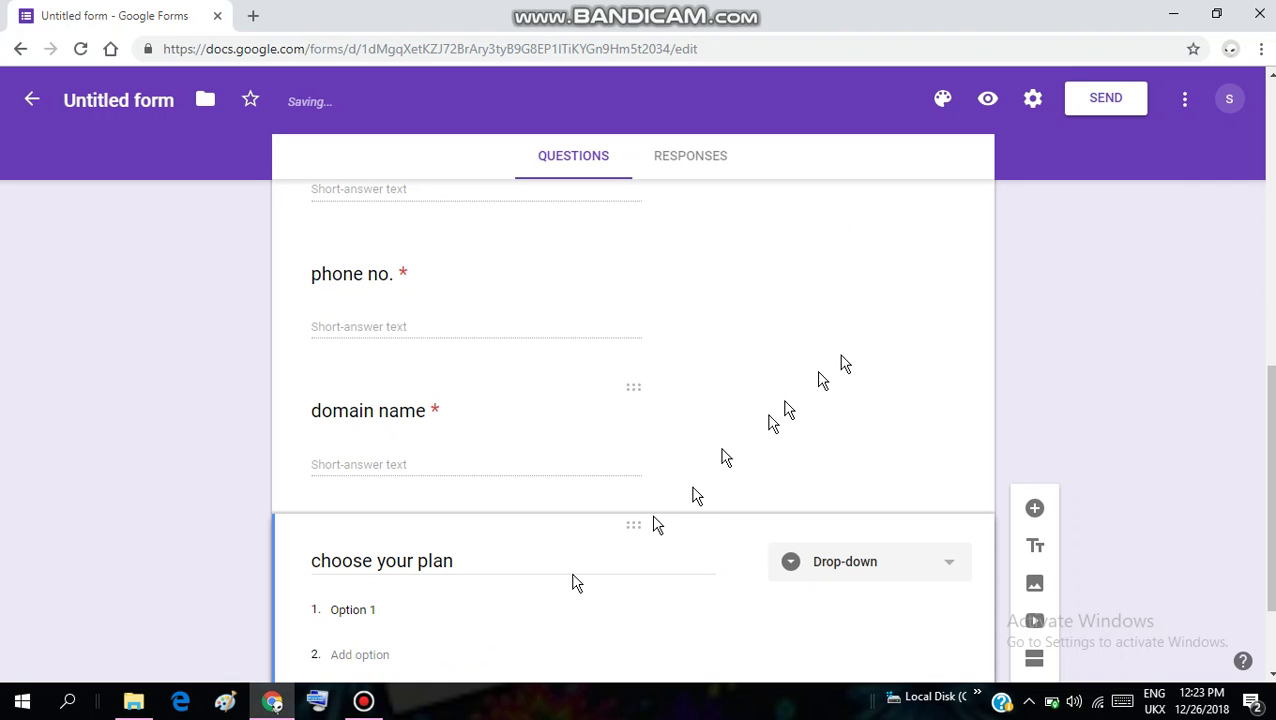
Enter plan options 'for 1 year', 'for 2 year', 'for 5 year', then add a question below
left_click(406, 609)
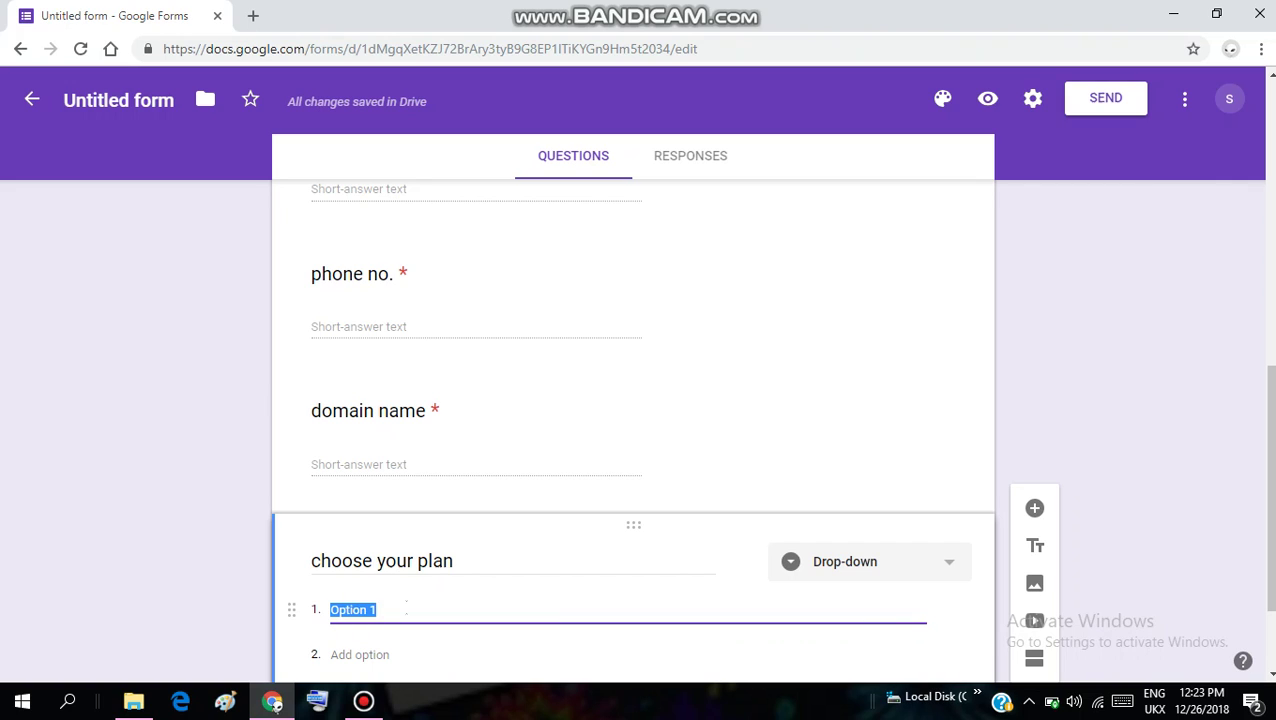
key("BackSpace")
type("for 1 ")
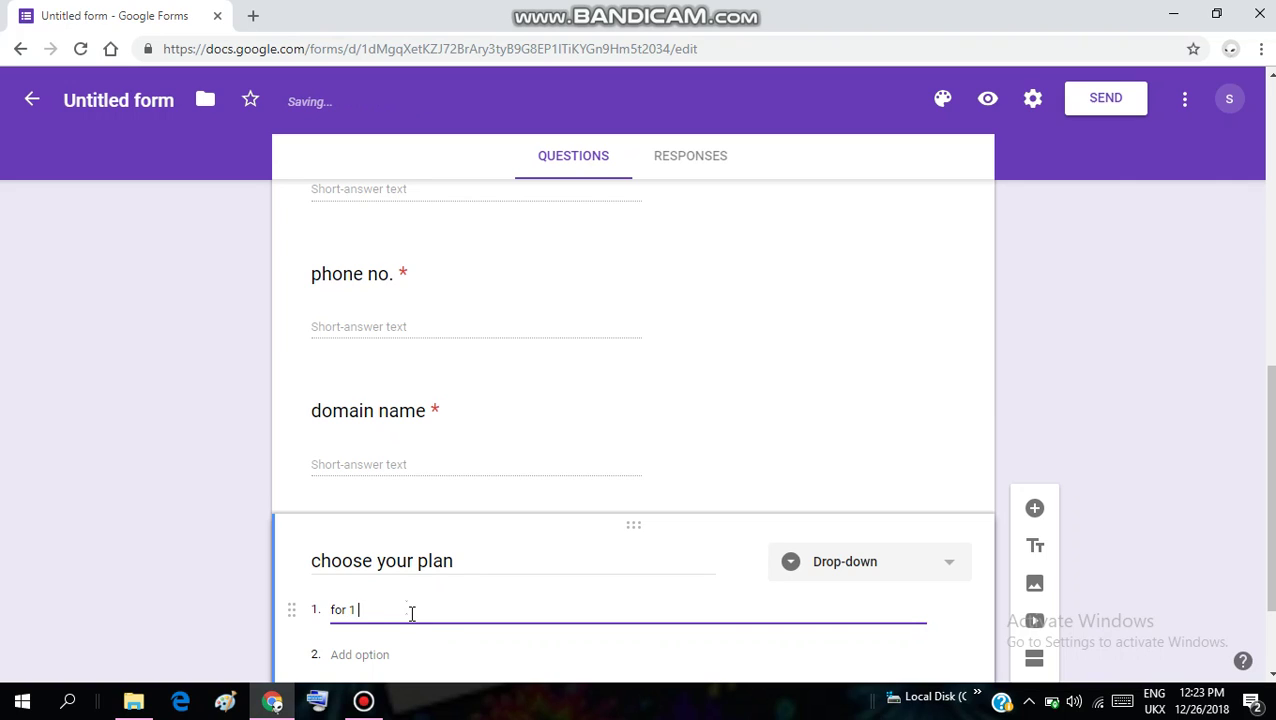
type("yeas")
left_click(386, 654)
type("fo")
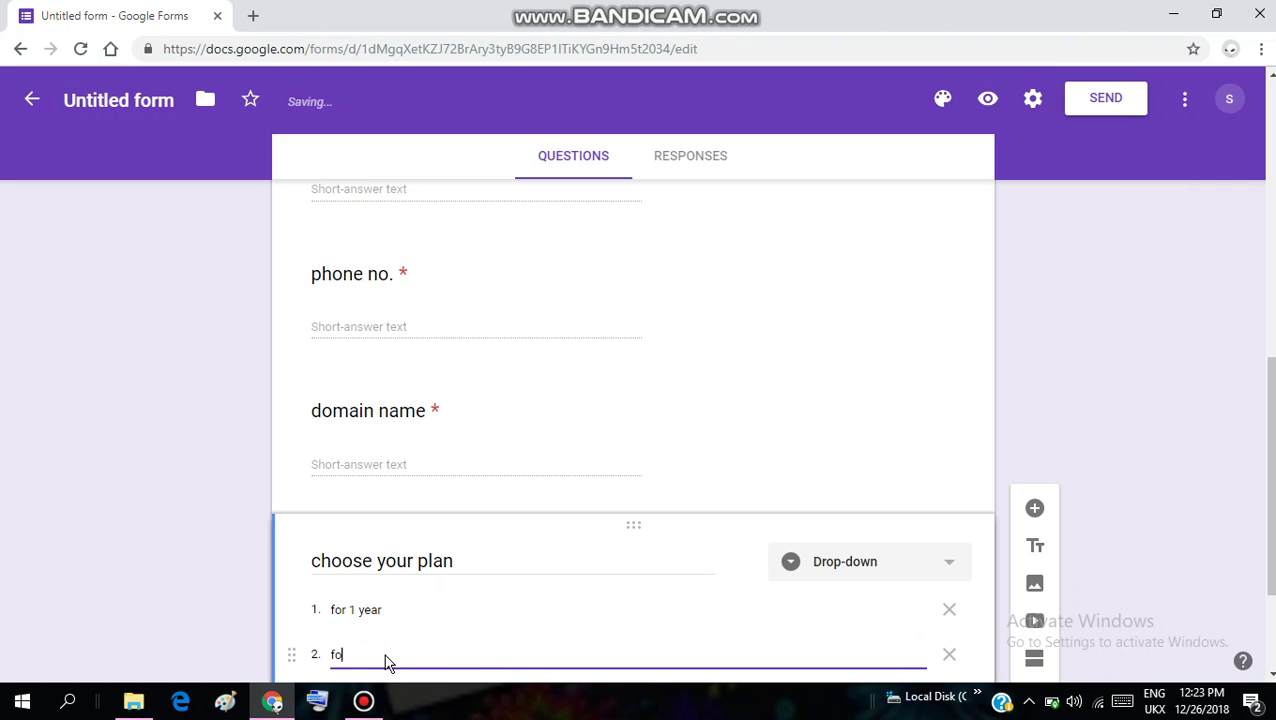
type("r 2 yaer")
key("BackSpace")
type("ear")
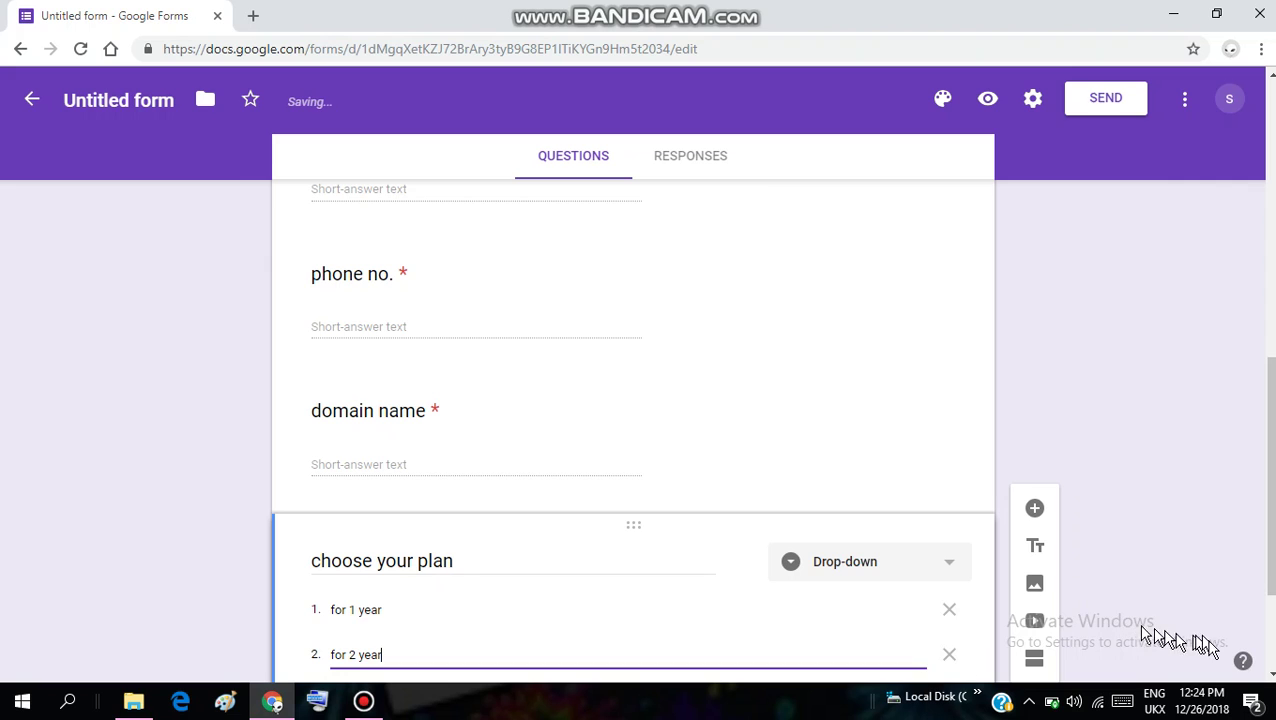
scroll(633, 430, "down", 1)
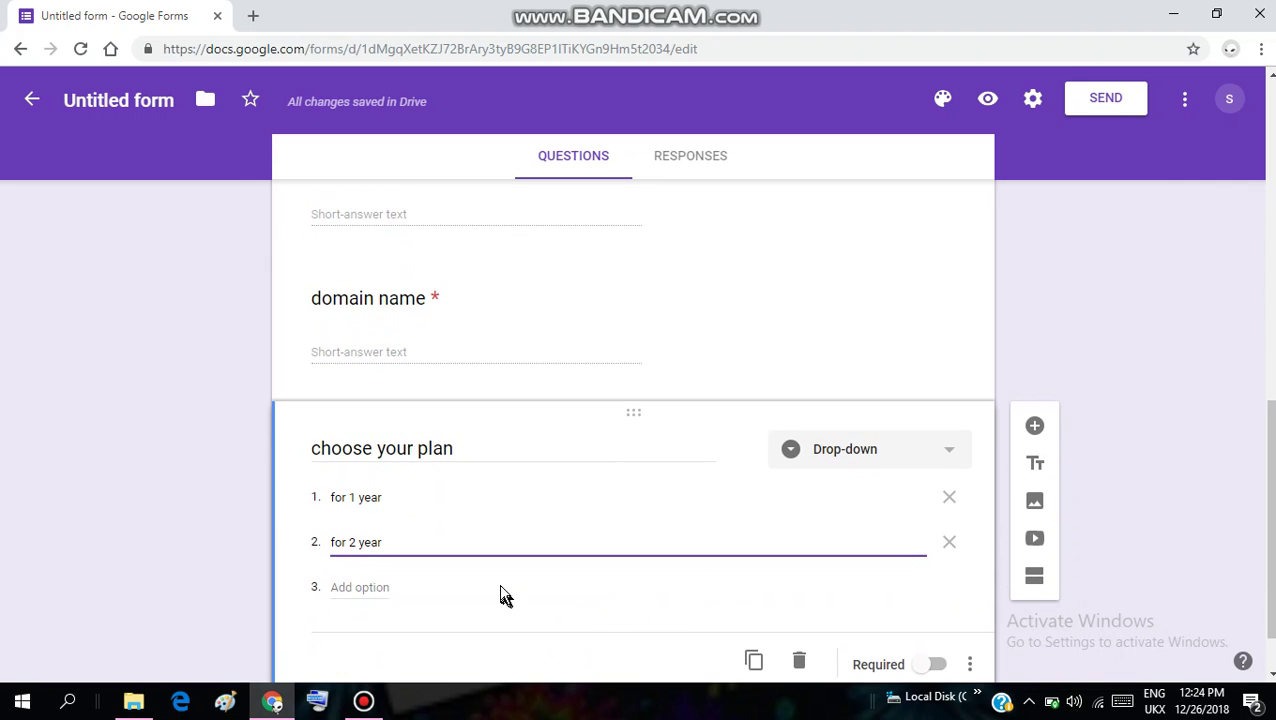
left_click(500, 593)
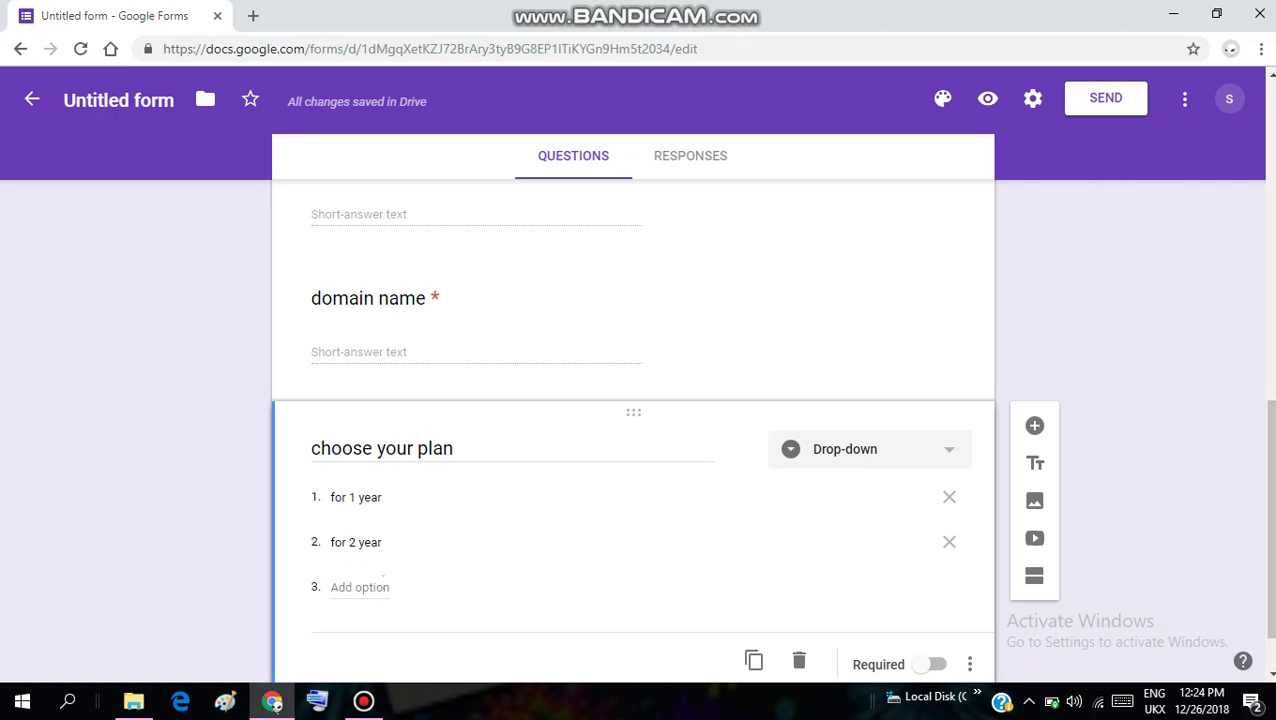
left_click(384, 585)
type("fo")
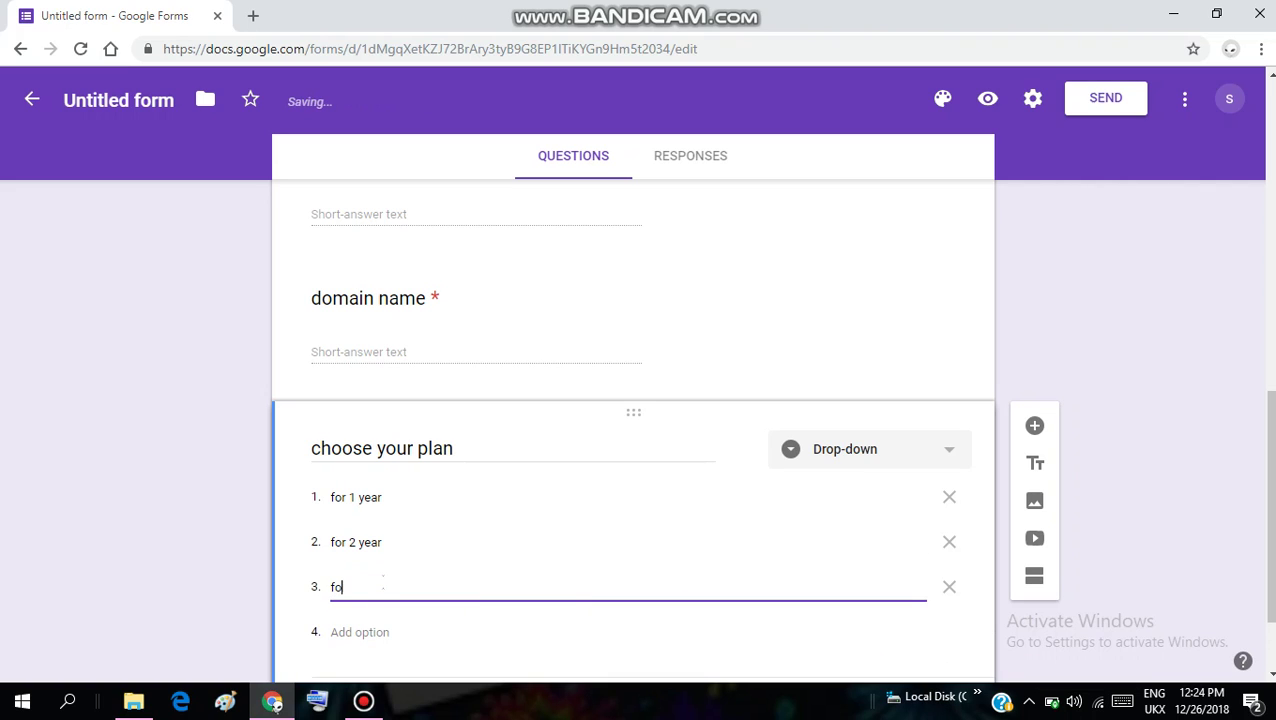
type("r 5 year")
left_click(1033, 430)
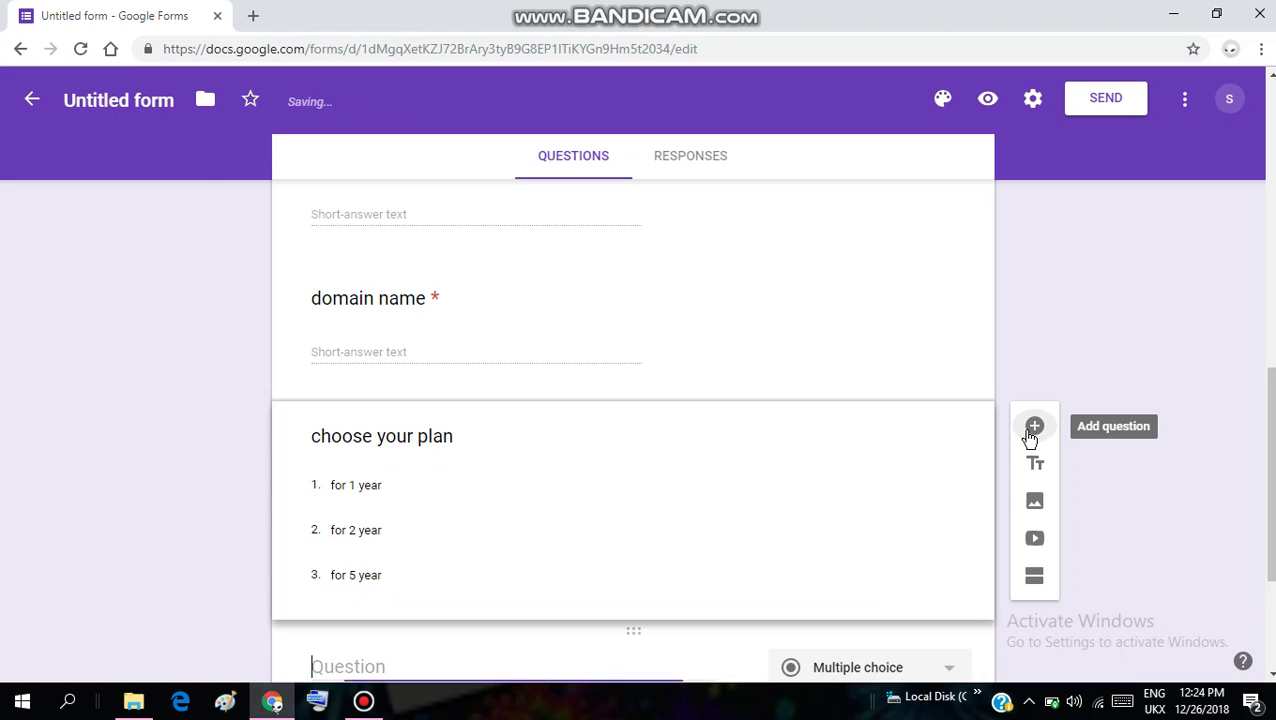
Type 'remarks' as the new question's title
type("r")
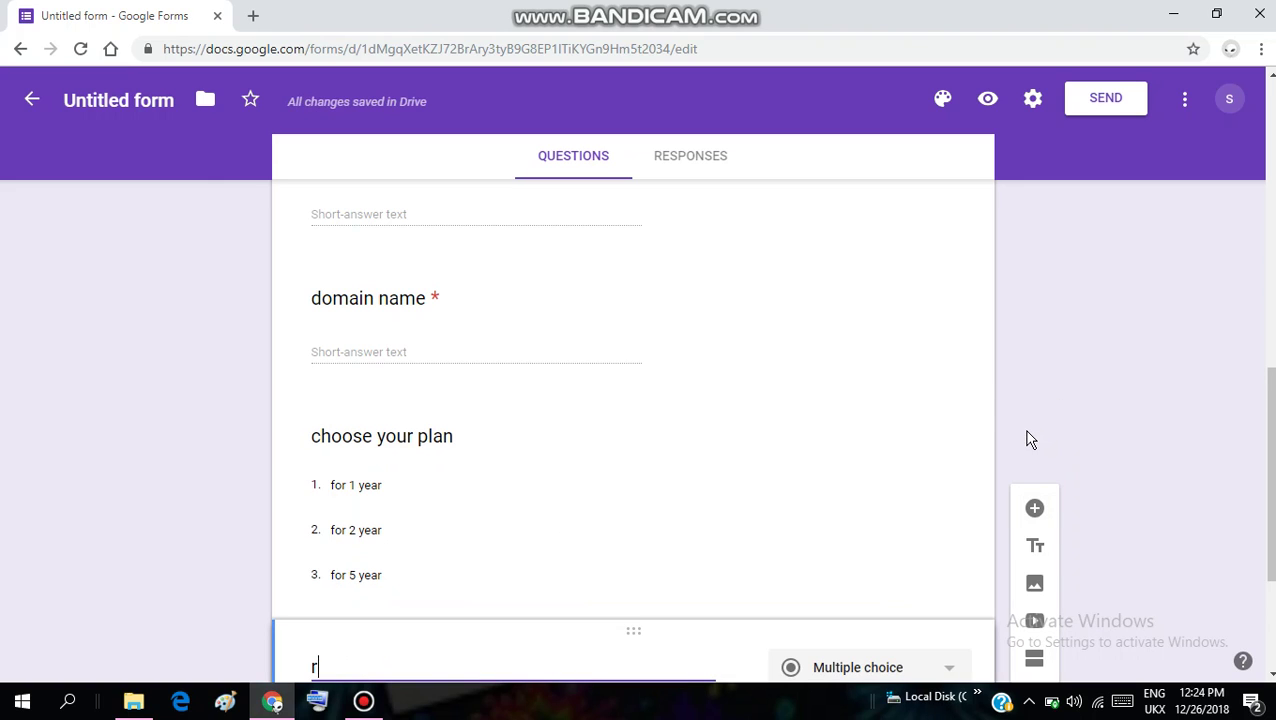
type("ema")
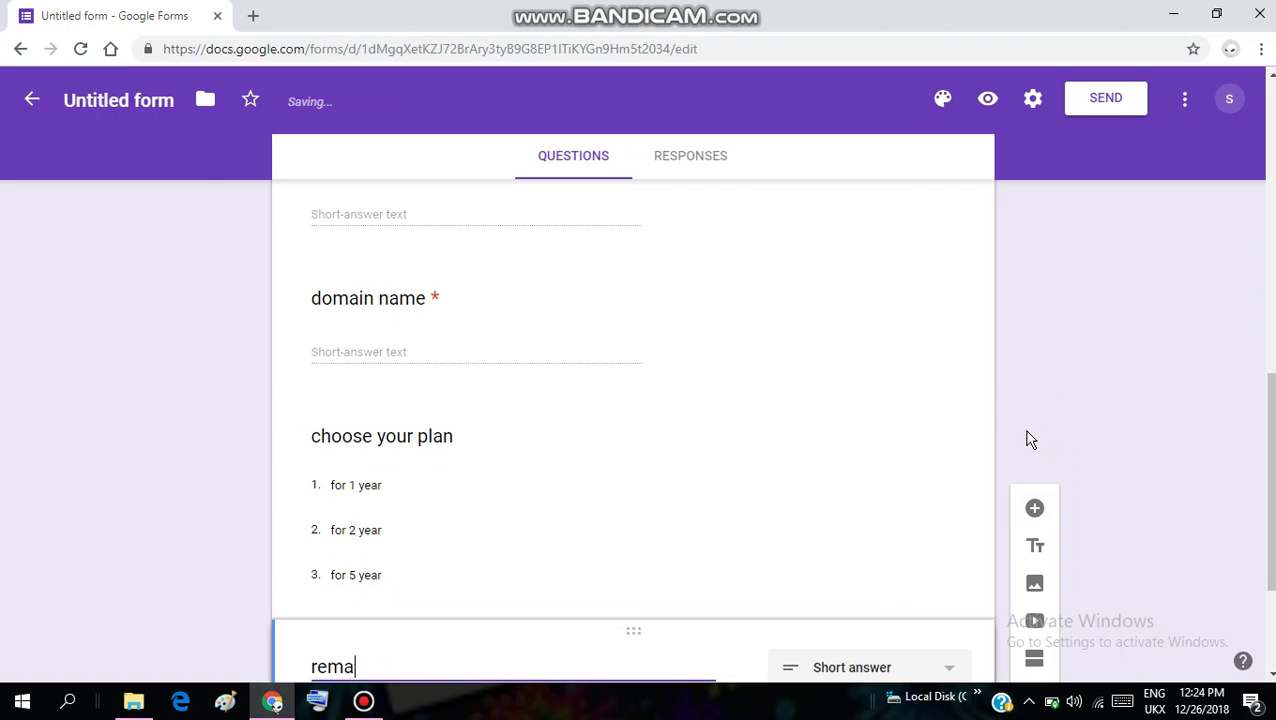
type("rk")
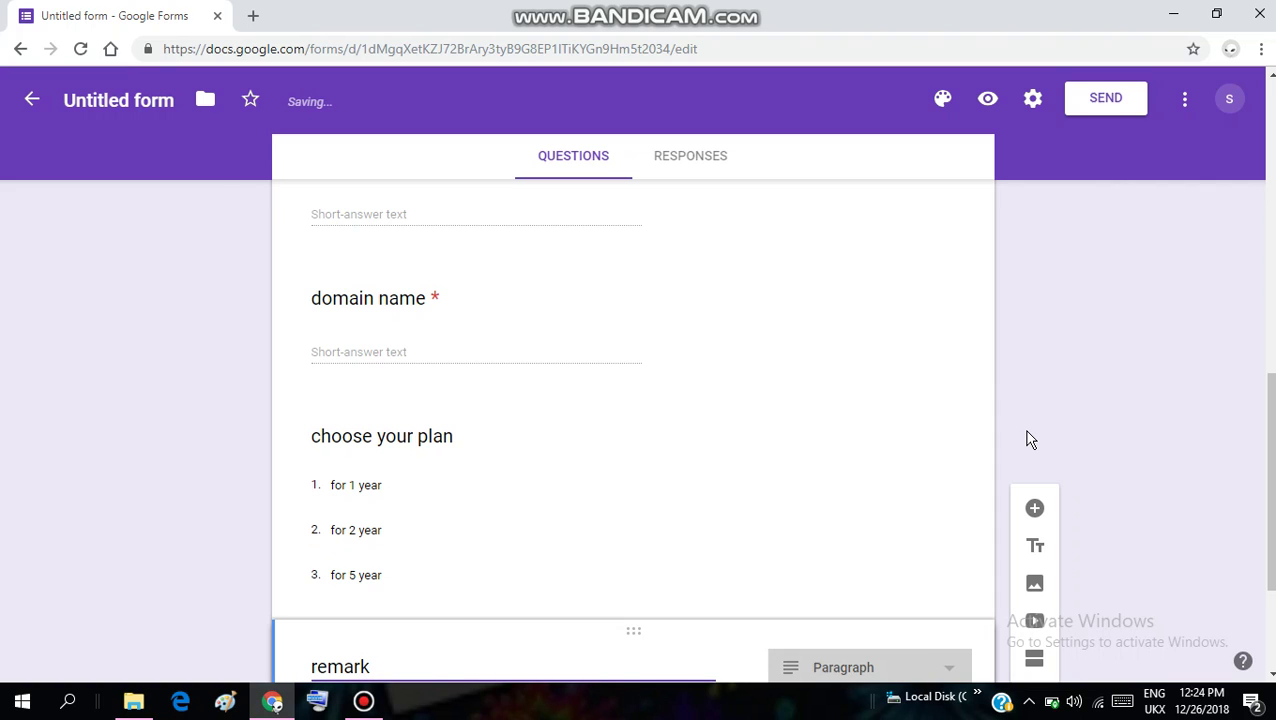
type("s")
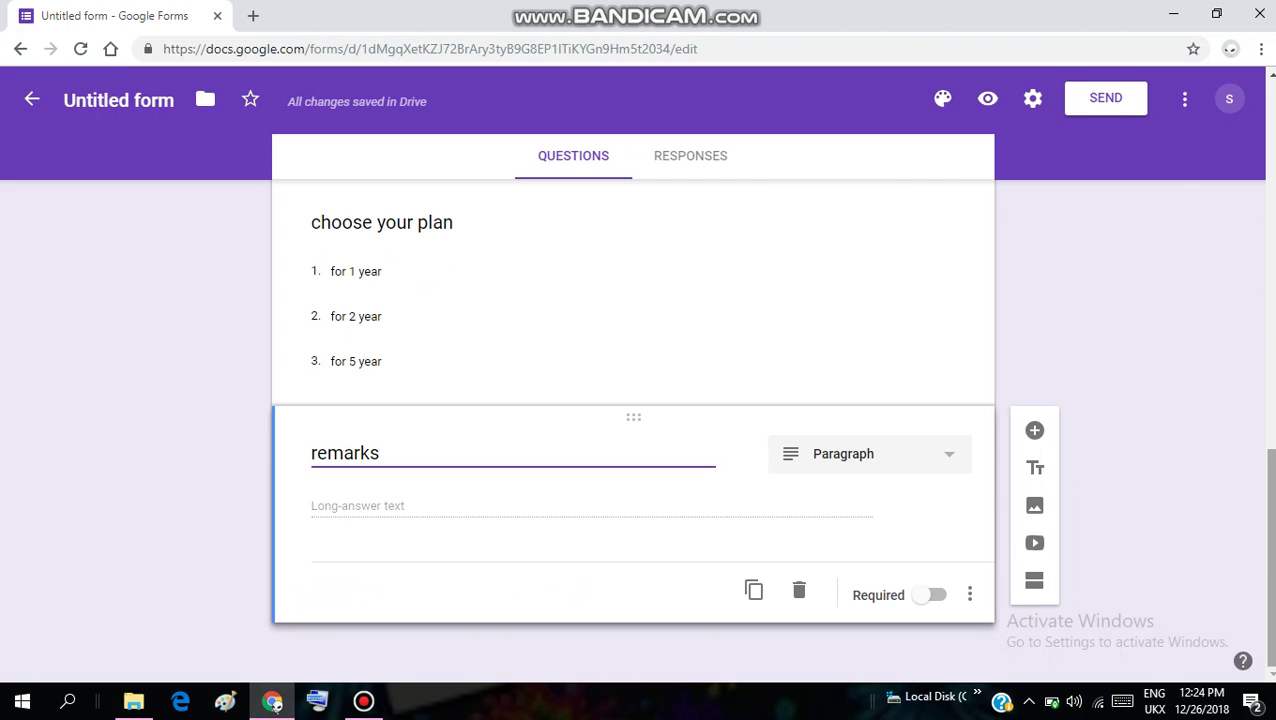
Switch on 'Collect email addresses' in the Send form dialog and enter the recipient's e-mail address
left_click(1110, 100)
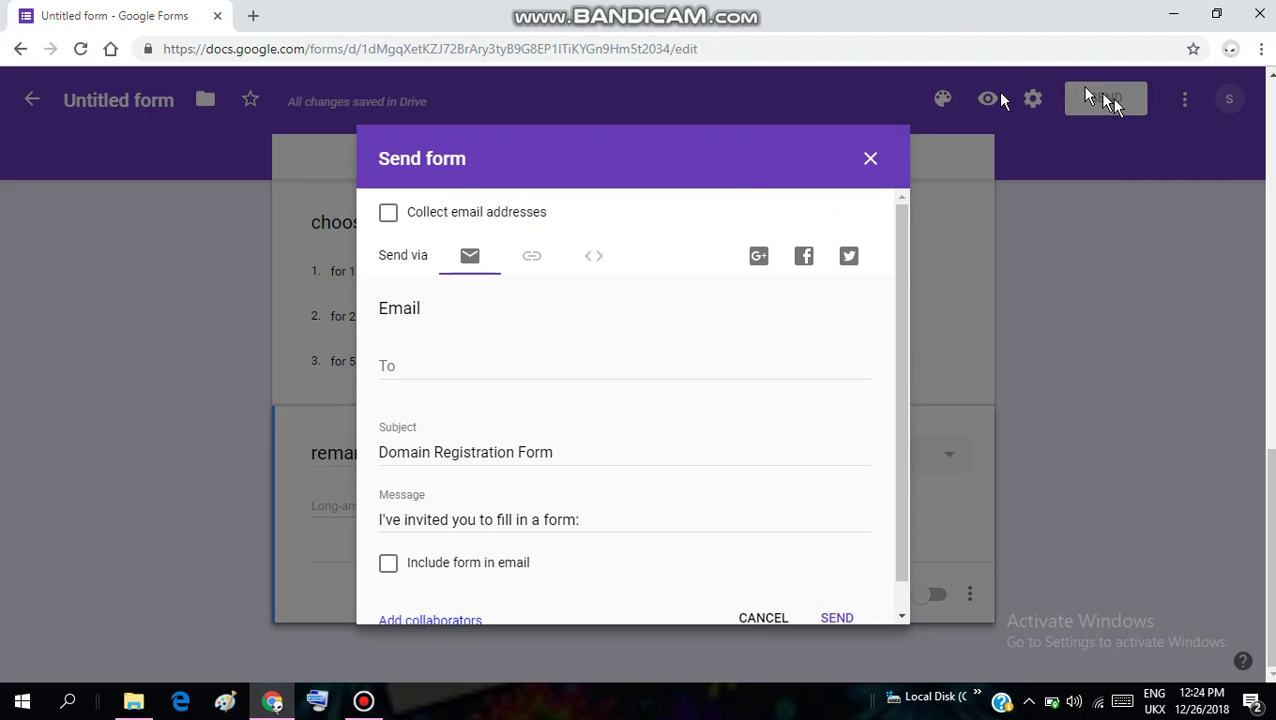
left_click(389, 218)
left_click(424, 362)
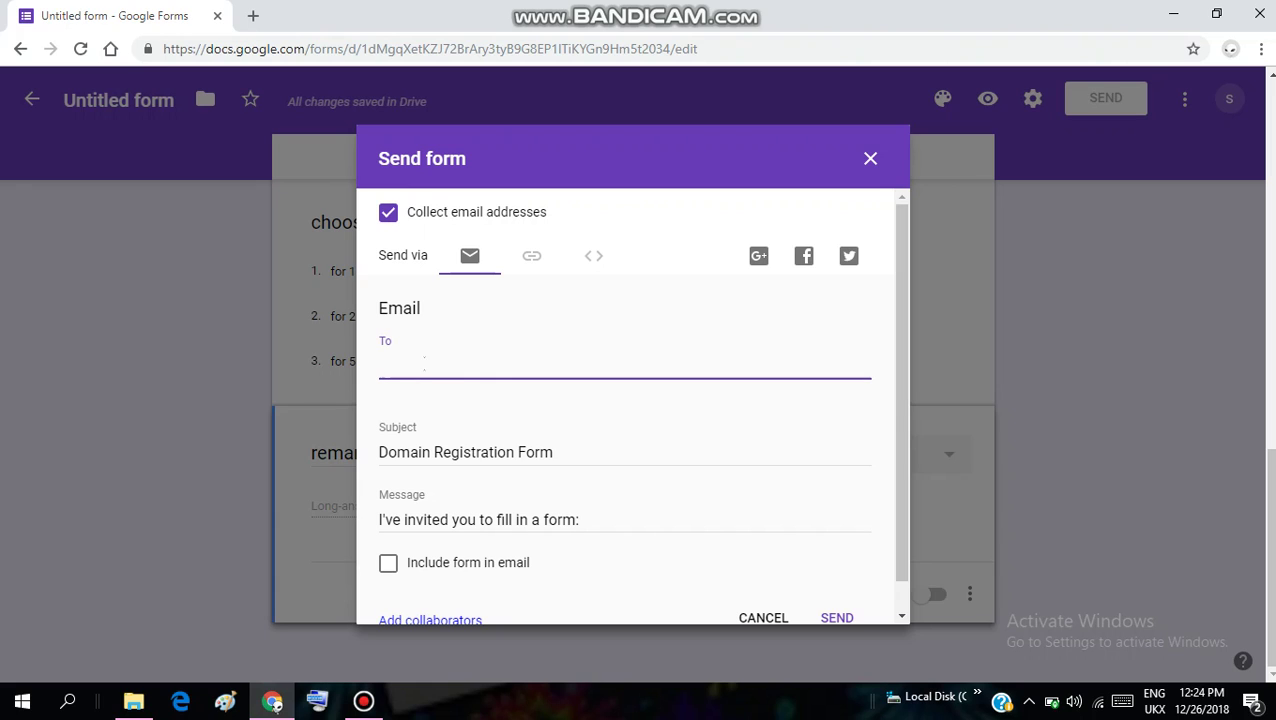
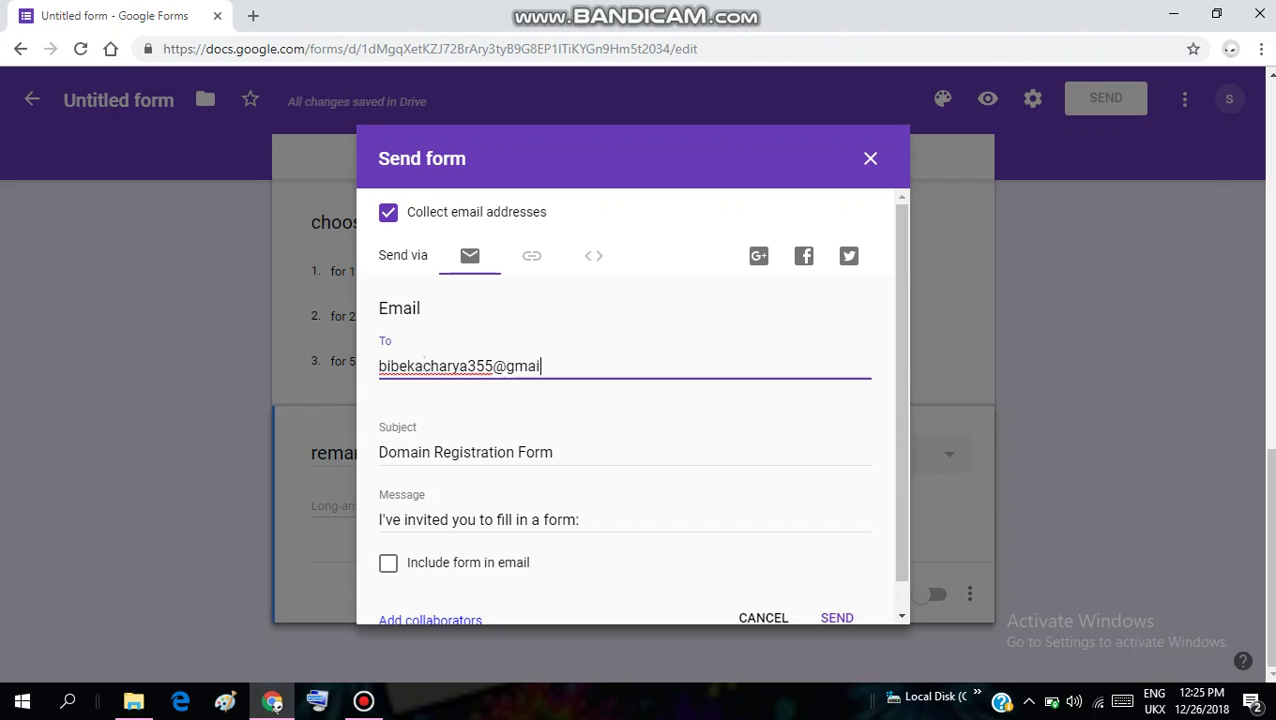
Copy the form's shortened link to the clipboard
left_click(521, 259)
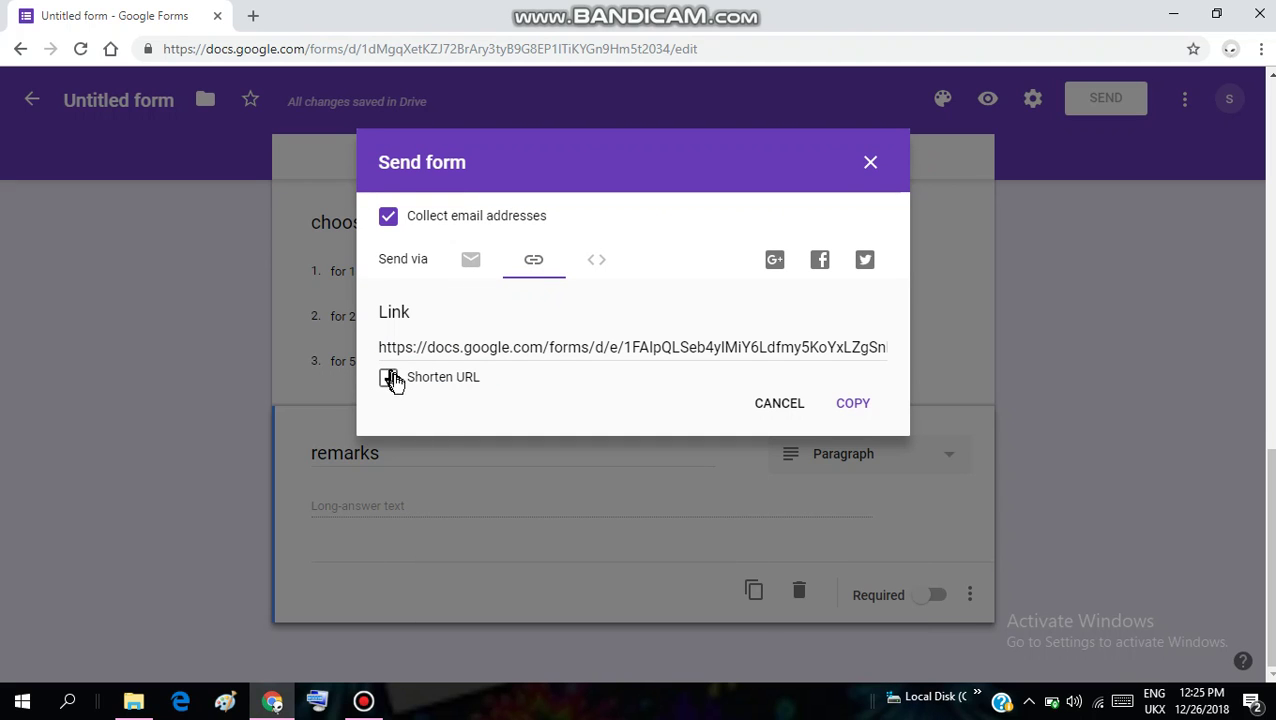
left_click(389, 378)
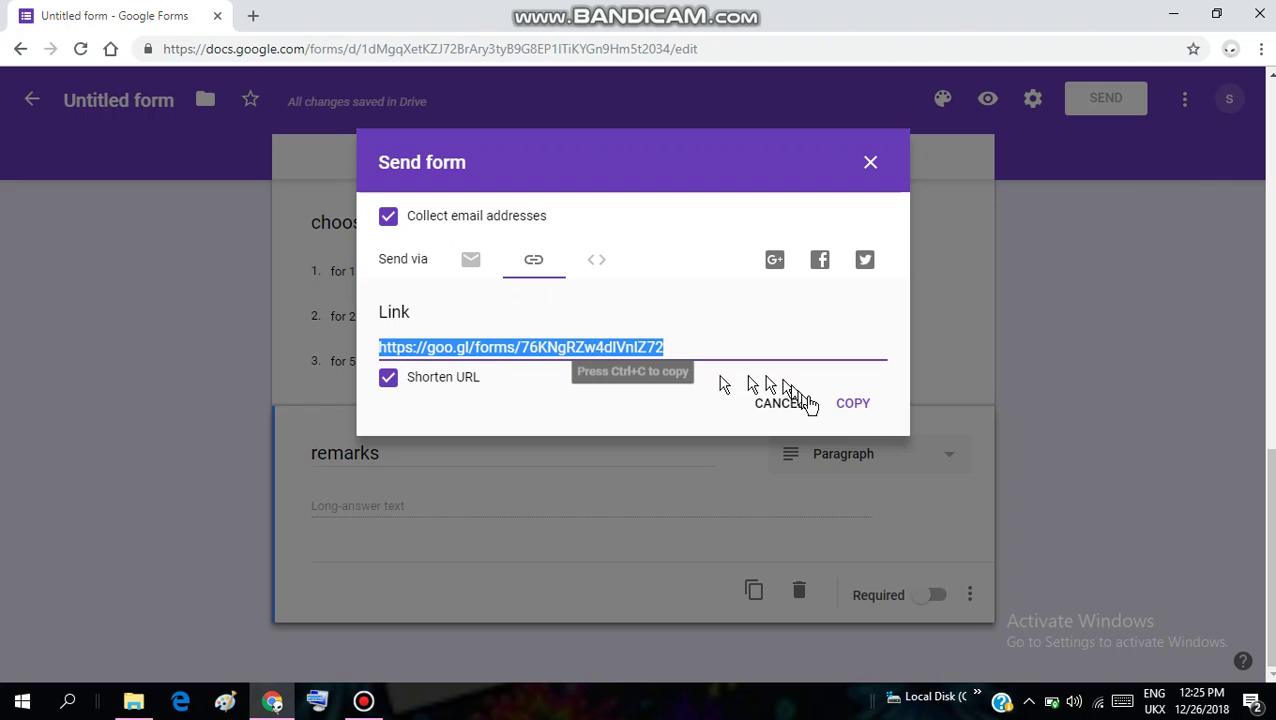
left_click(852, 405)
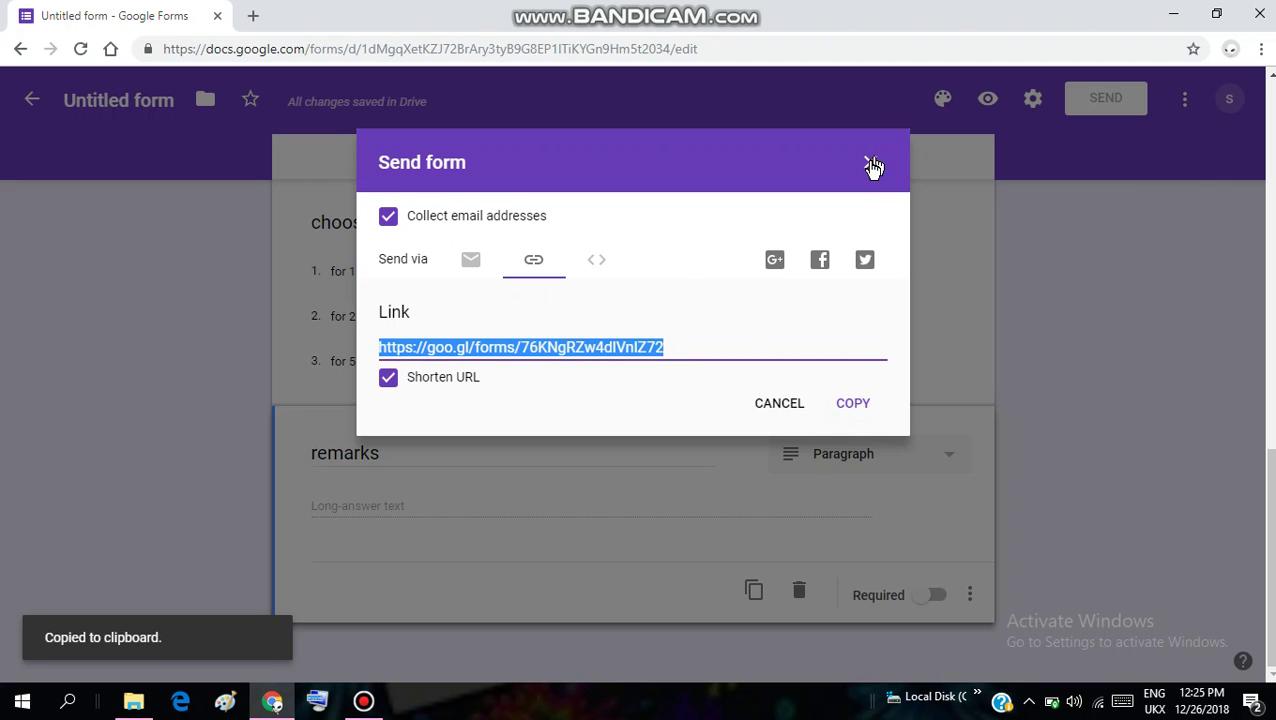
Email the form to the recipient with the form included in the message
left_click(469, 262)
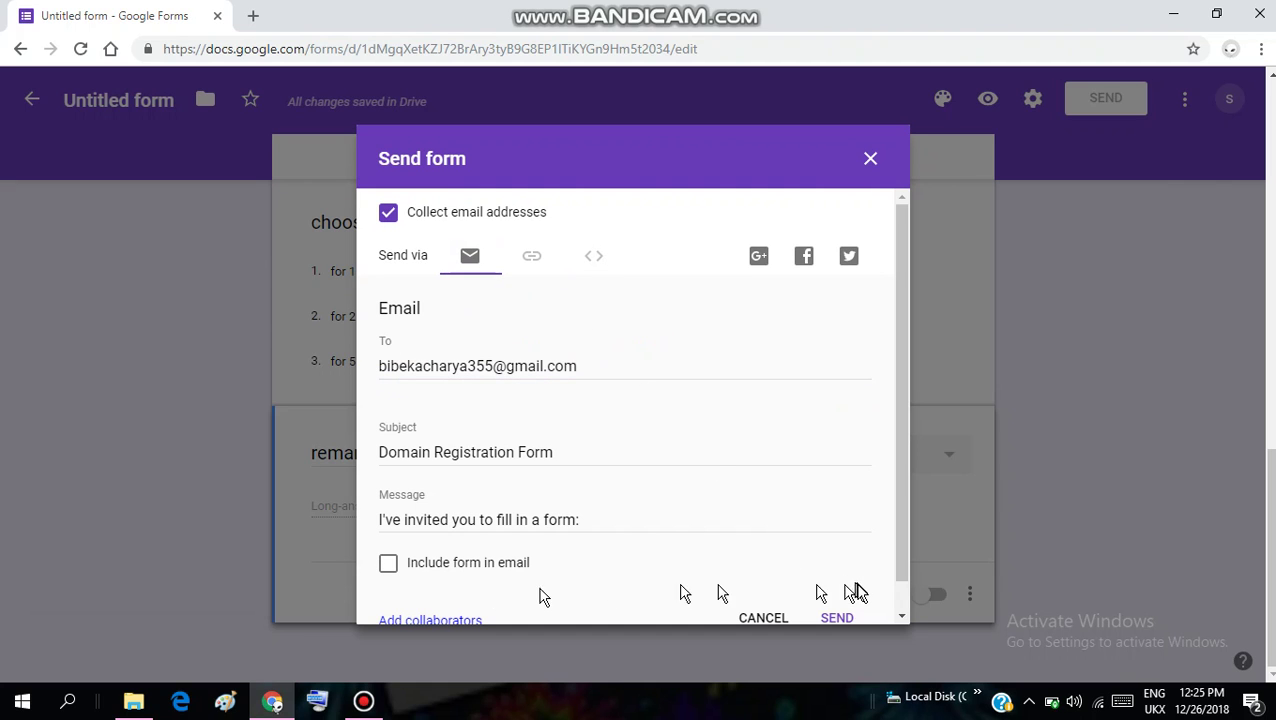
left_click(389, 566)
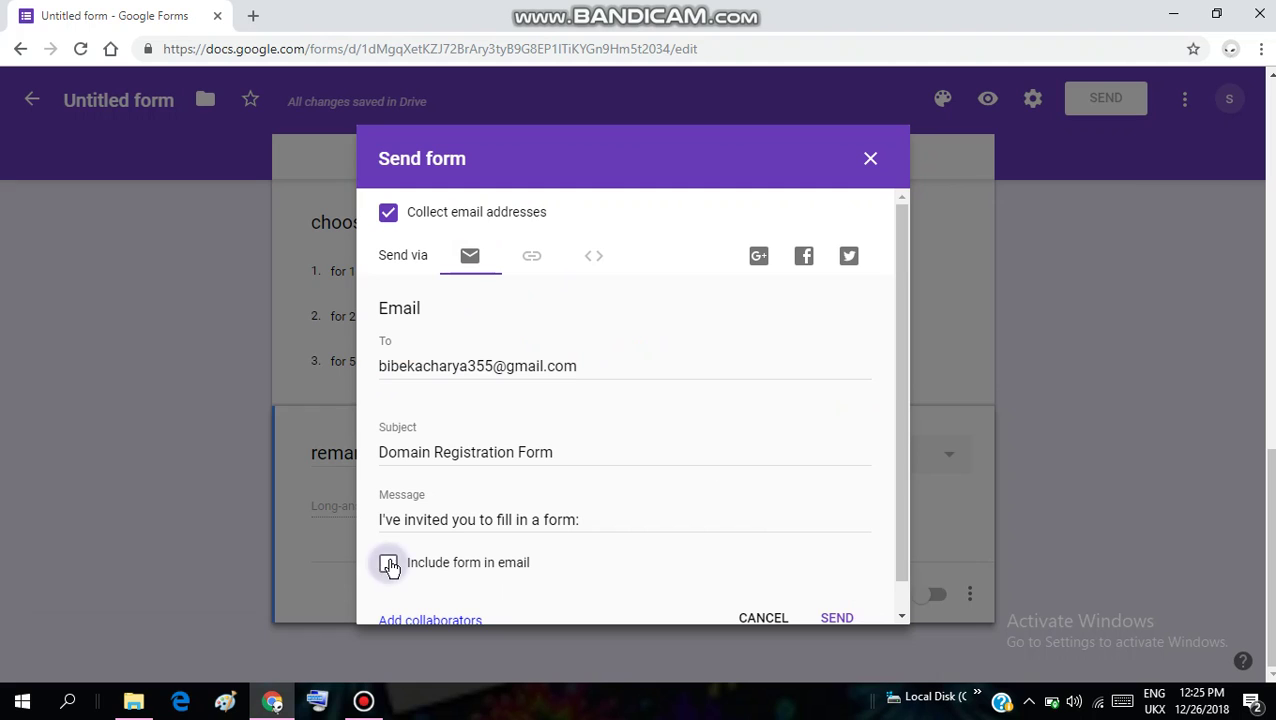
scroll(838, 615, "down", 1)
left_click(840, 618)
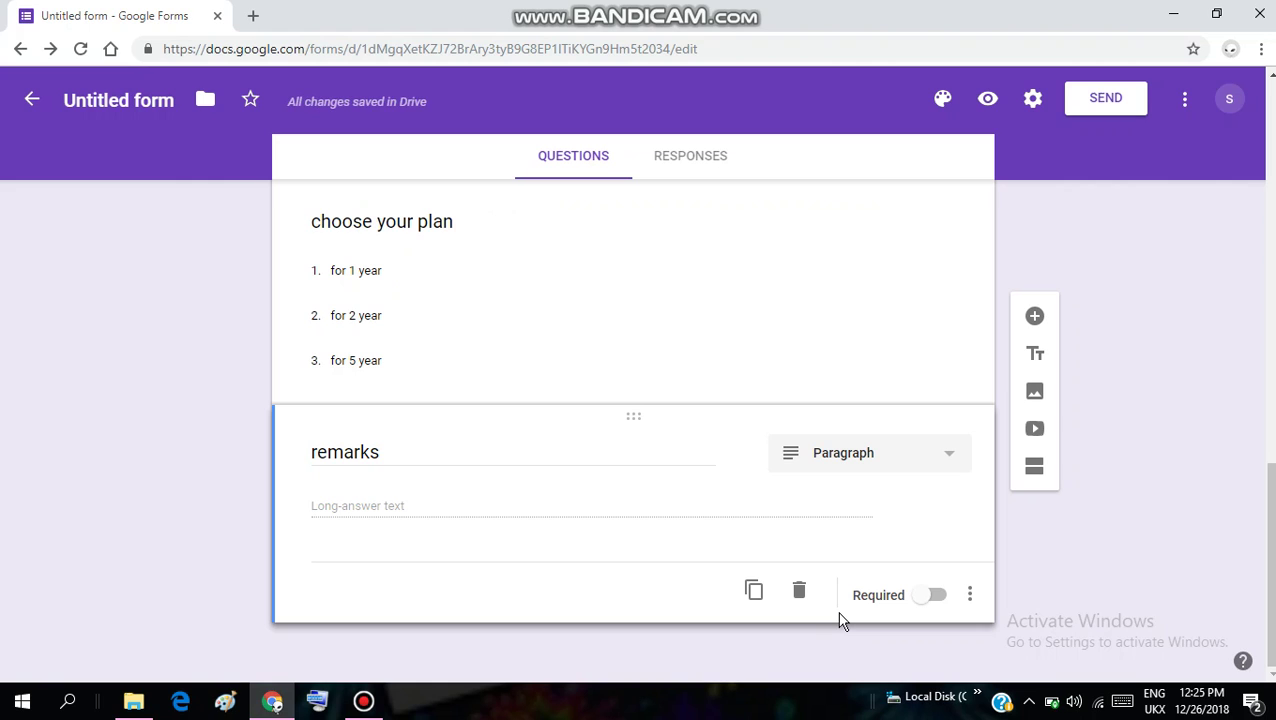
Open the copied shortened link in a new Chrome tab to view the live Domain Registration Form
left_click(248, 17)
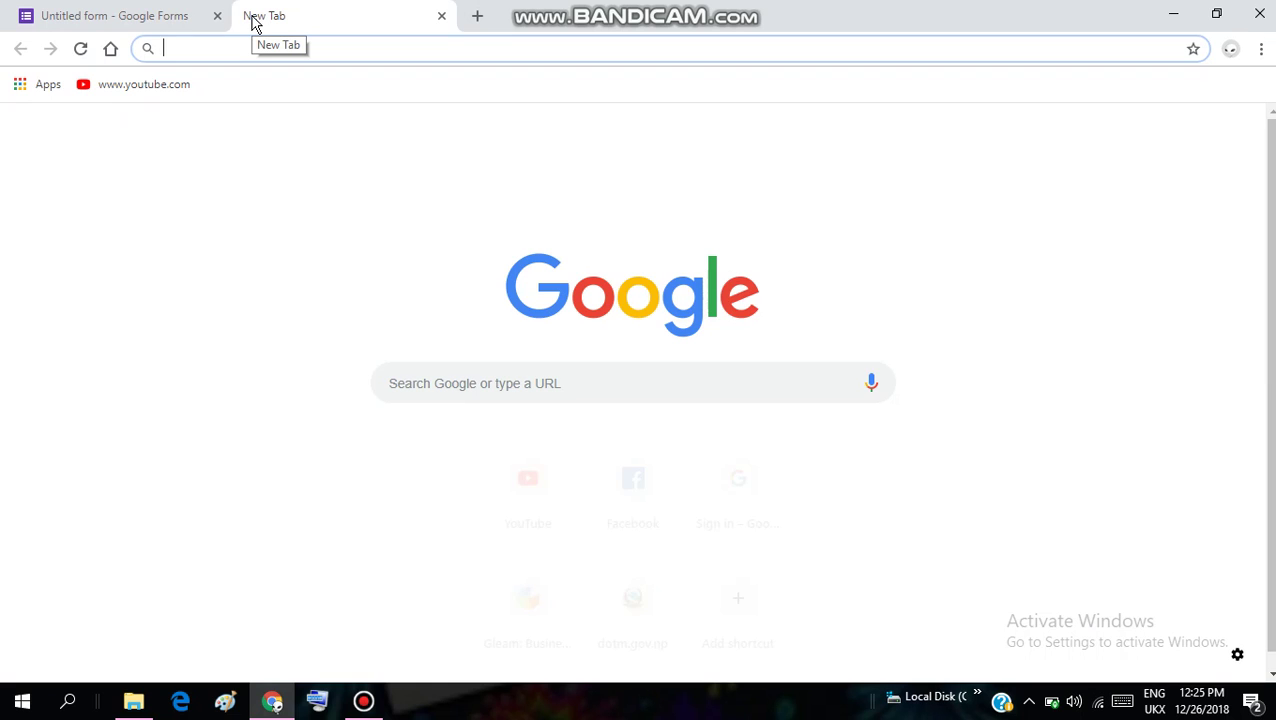
key("ctrl+v")
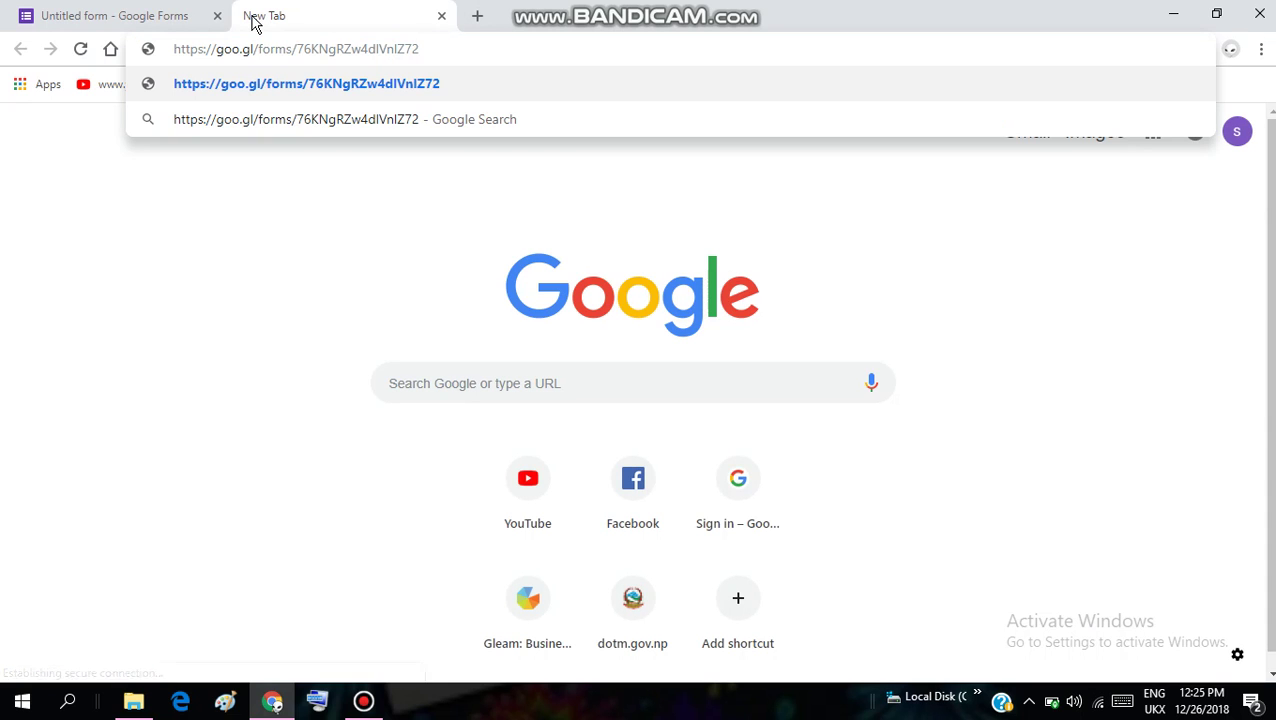
key("Return")
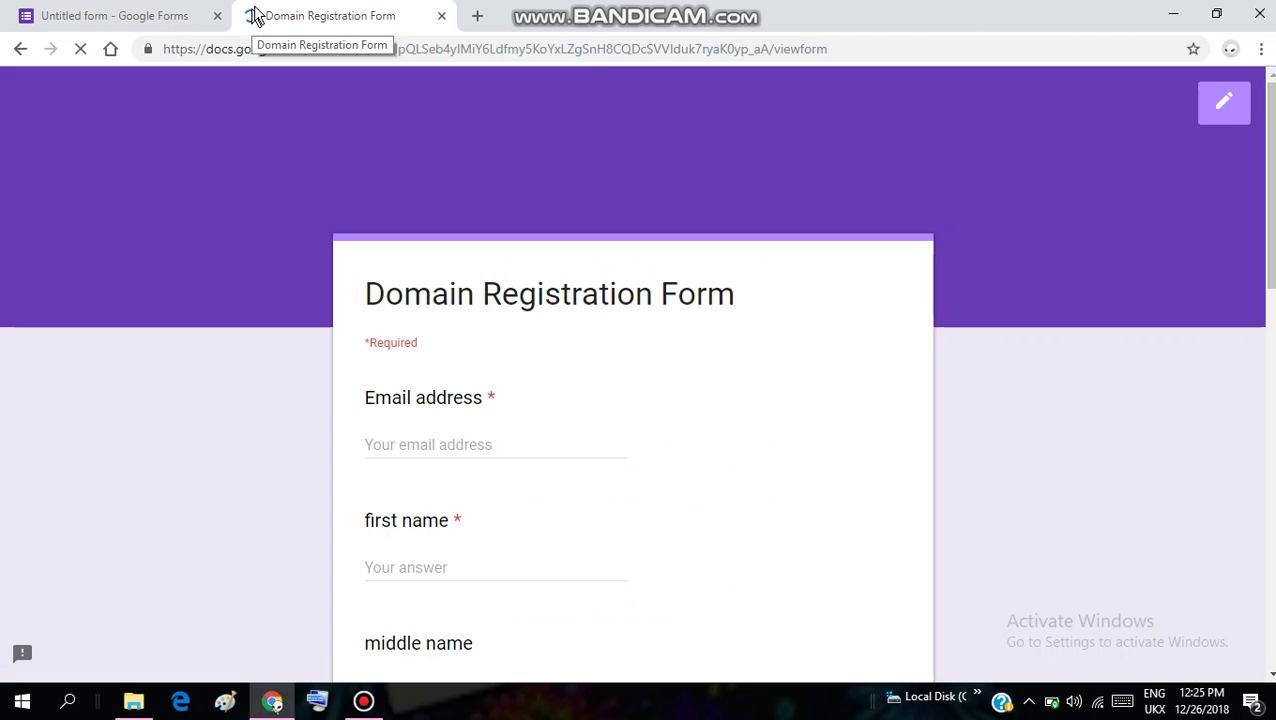
left_click(1271, 675)
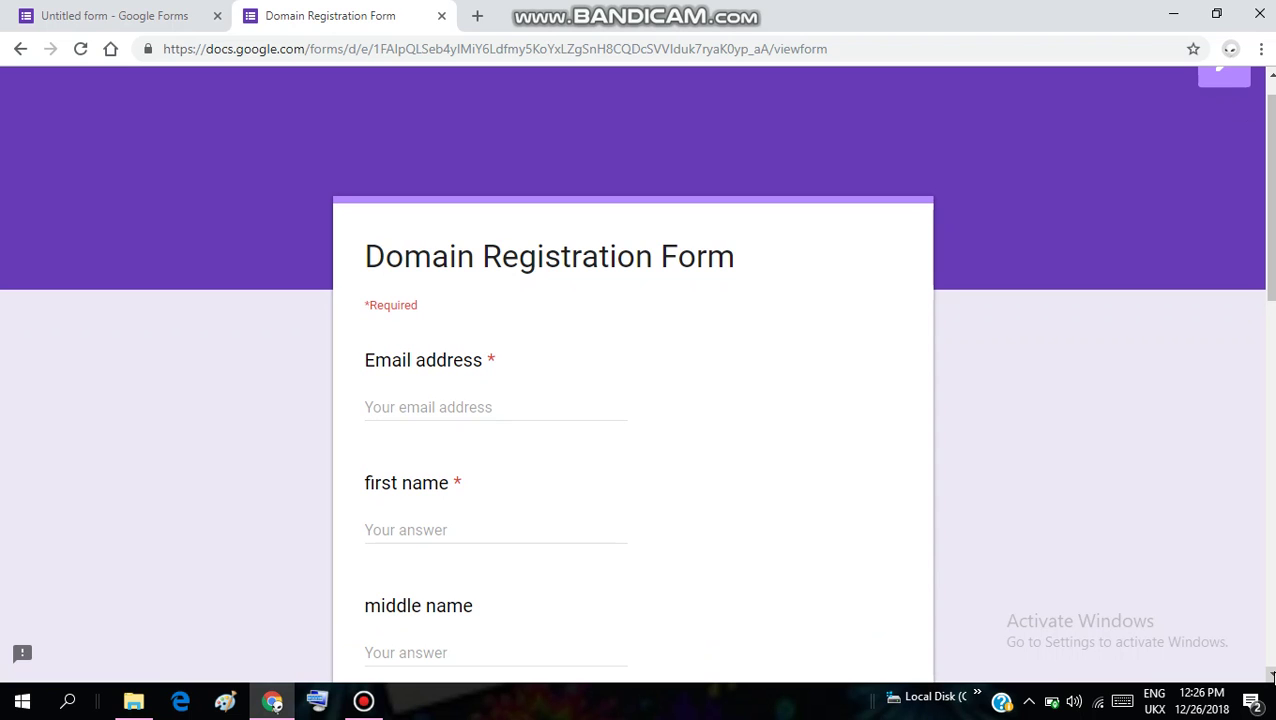
left_click(1271, 675)
left_click(1271, 675)
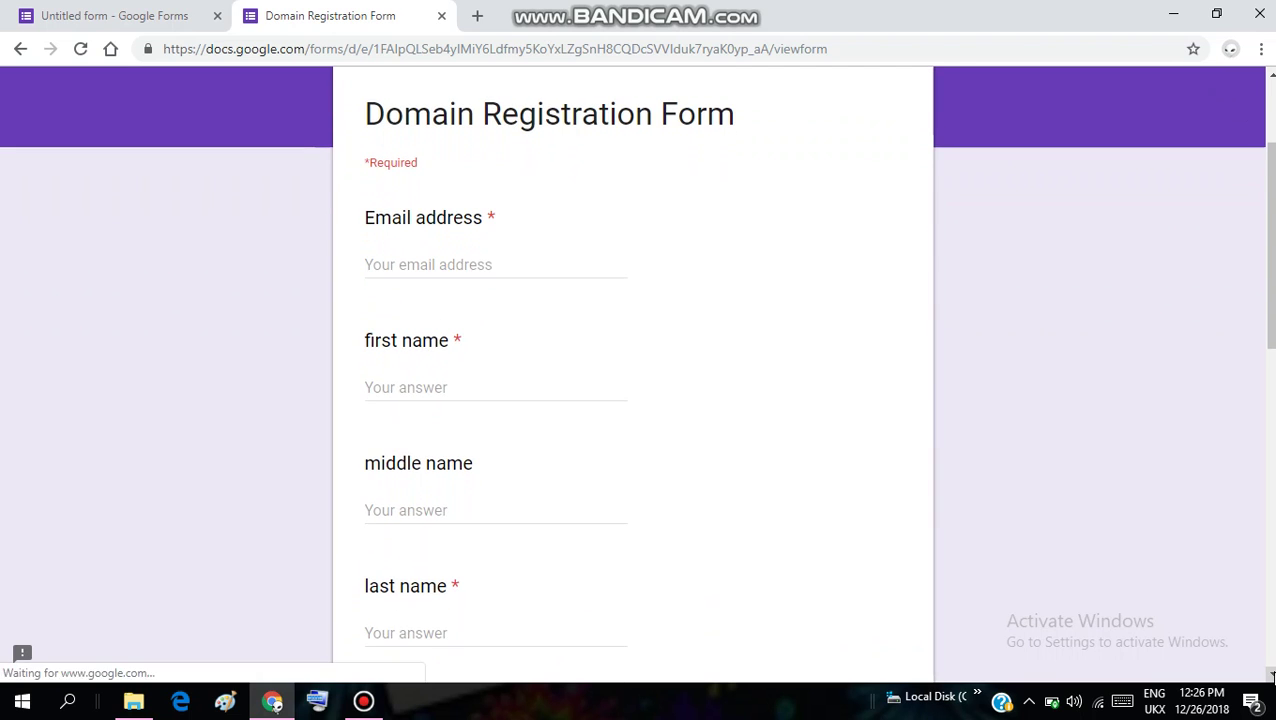
left_click(1271, 675)
scroll(1271, 675, "down", 5)
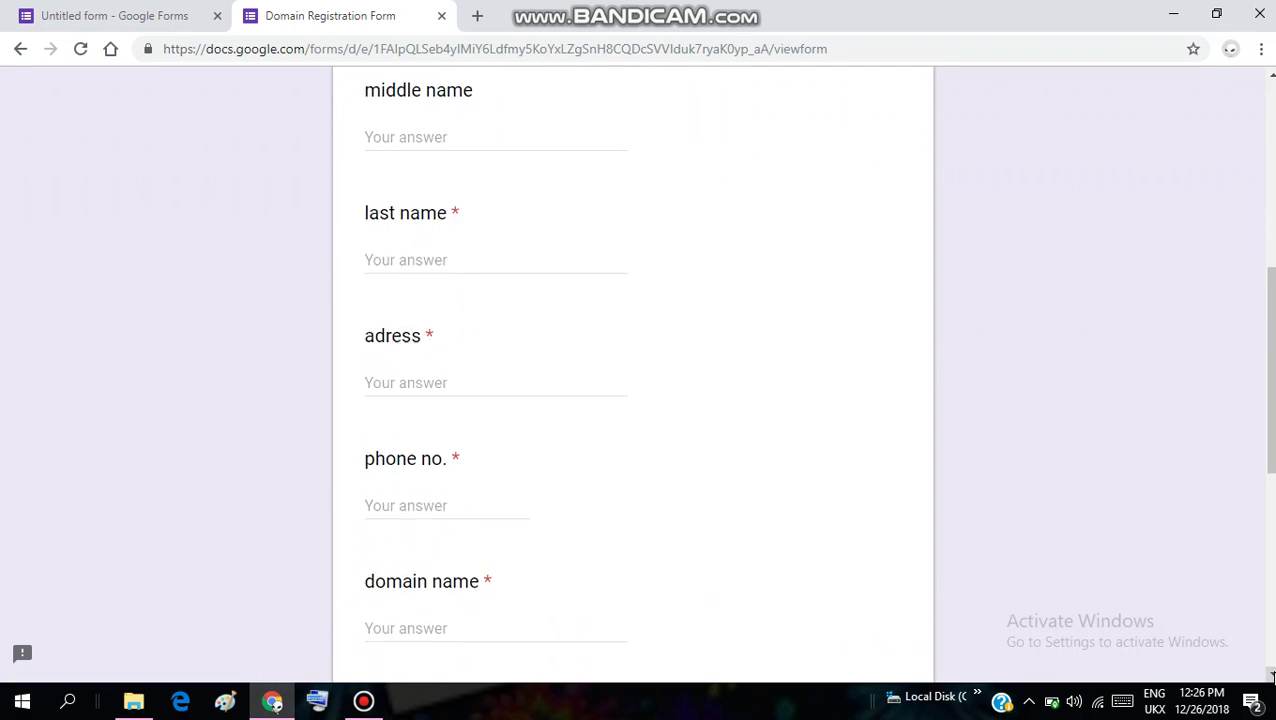
scroll(1271, 675, "down", 3)
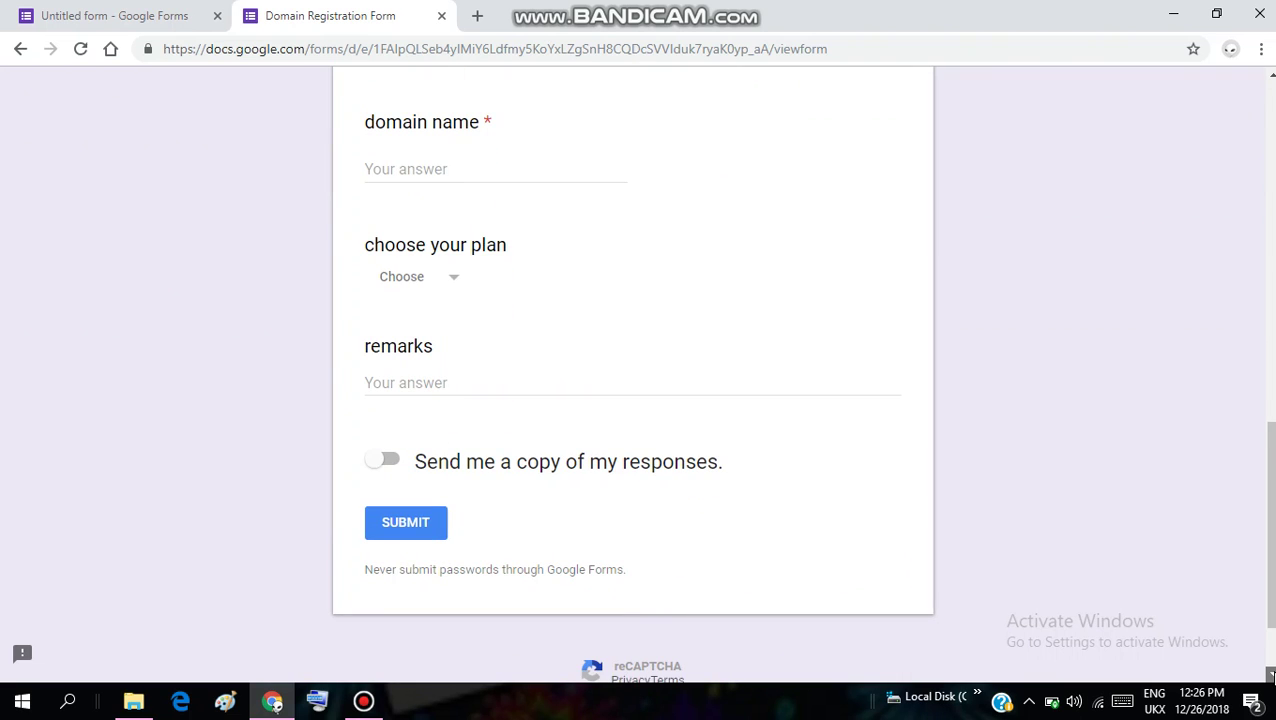
scroll(1271, 675, "down", 2)
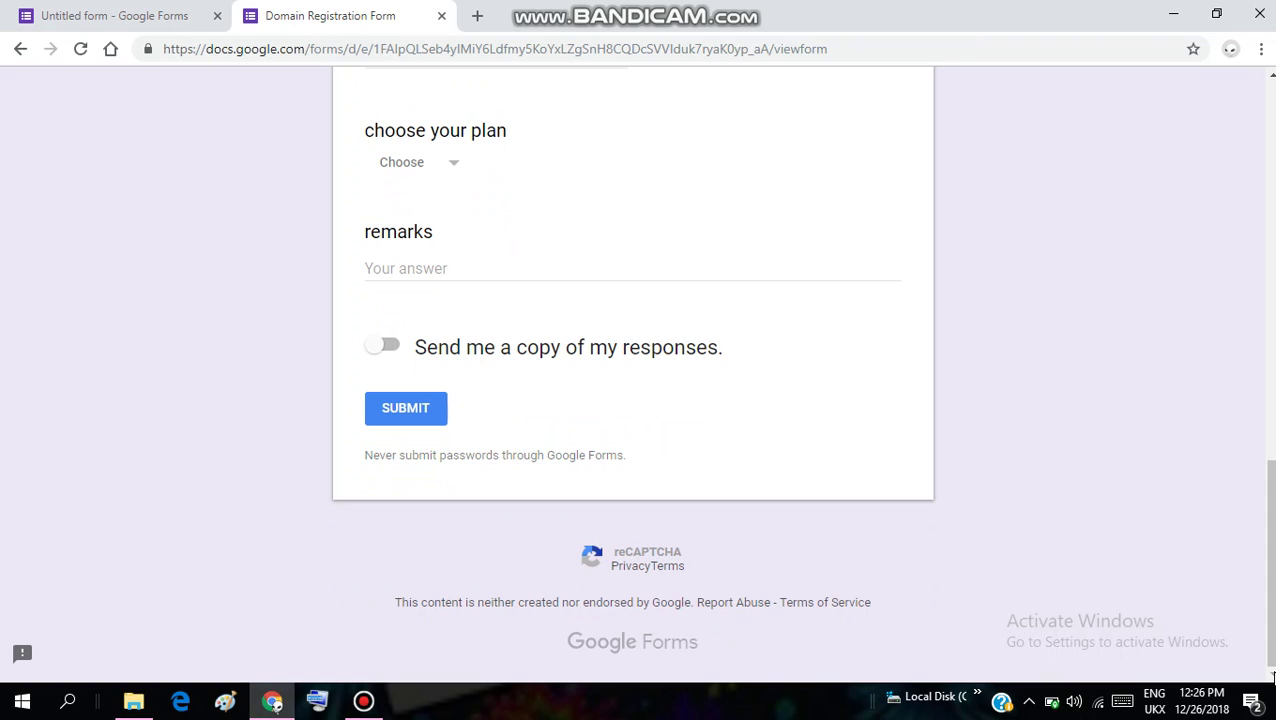
left_click(363, 701)
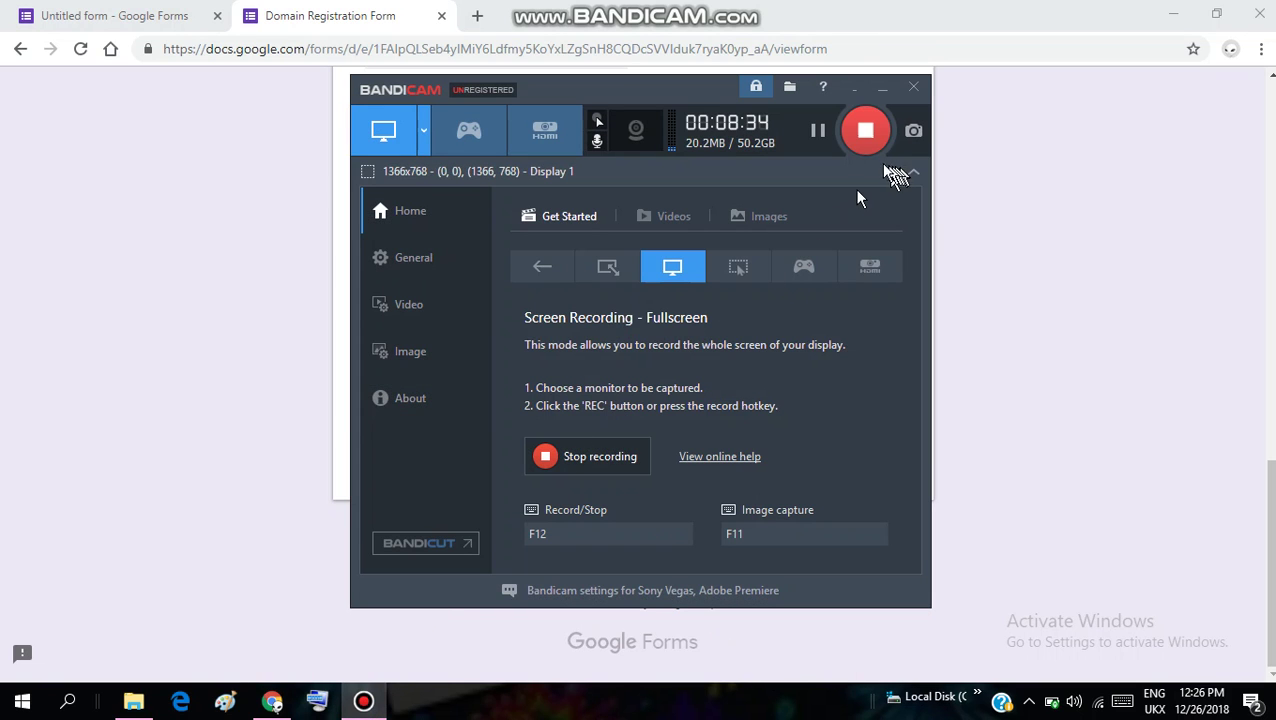